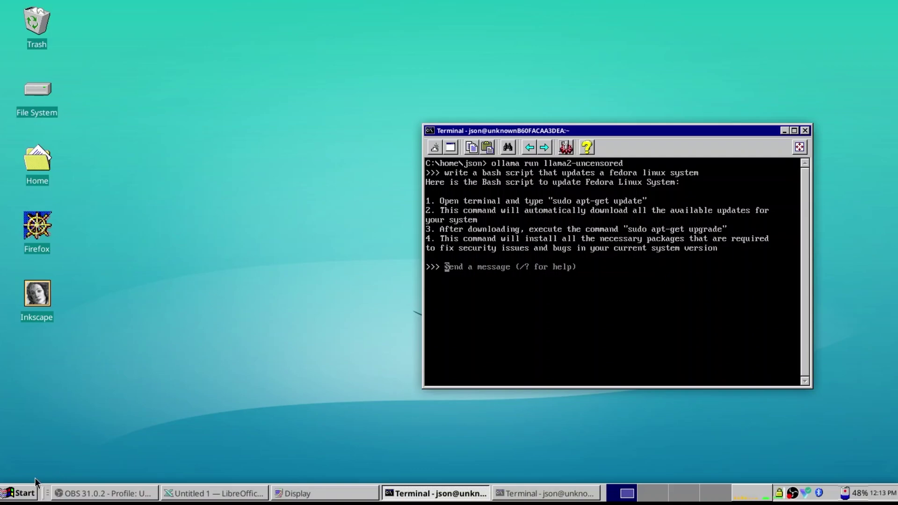
# Open and dismiss the applications menu, taking focus away from the terminal
pyautogui.click(22, 494)
pyautogui.click(22, 494)
pyautogui.click(139, 201)
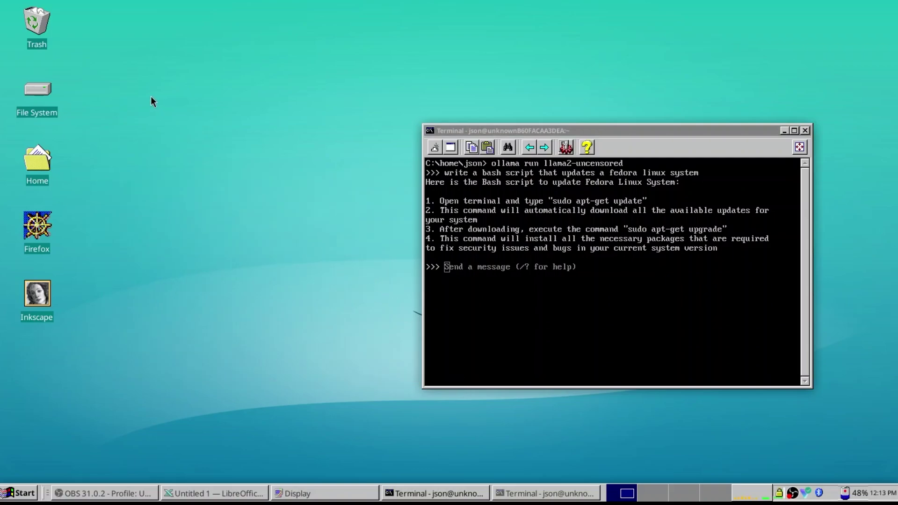
pyautogui.click(19, 493)
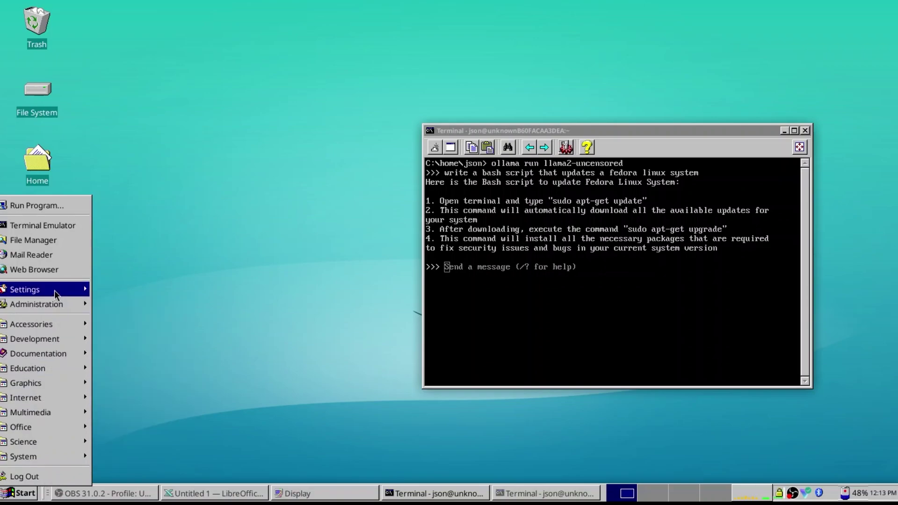
pyautogui.click(74, 271)
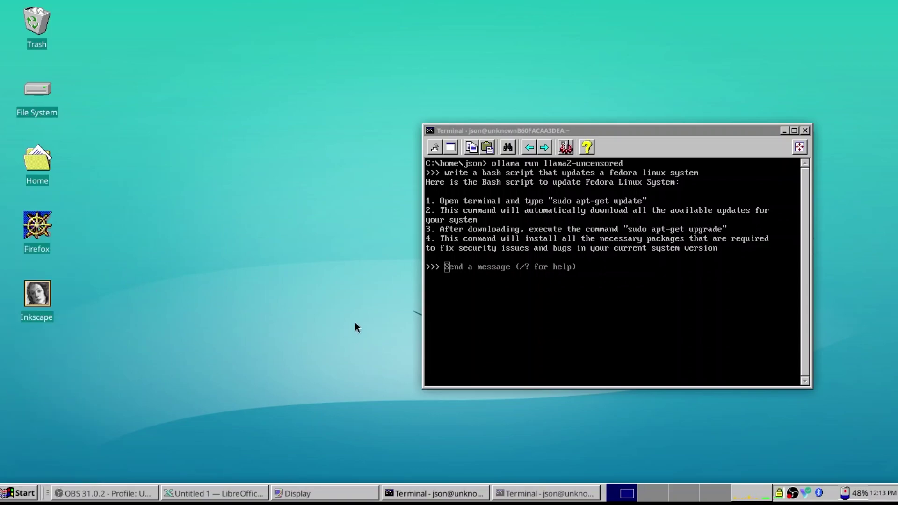
# Close the Display window from its taskbar button and move the terminal up-left
pyautogui.rightClick(296, 498)
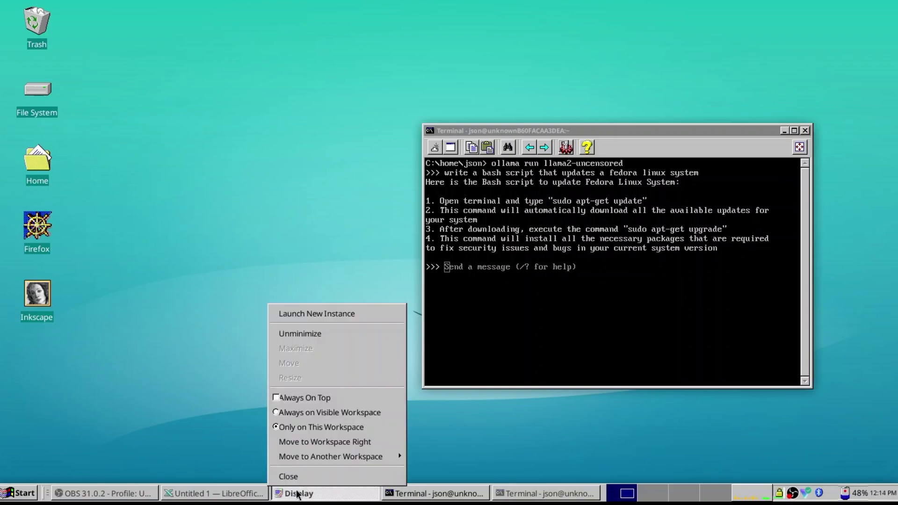
pyautogui.click(299, 477)
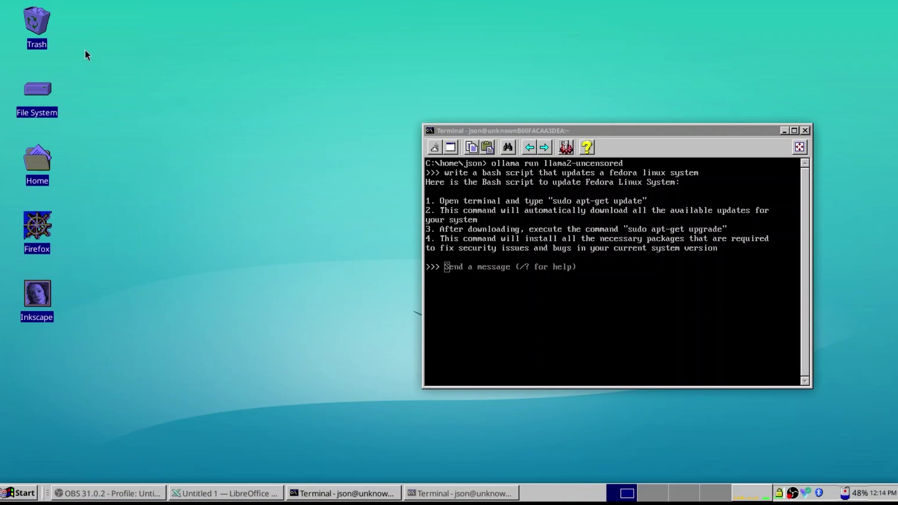
pyautogui.moveTo(520, 131); pyautogui.dragTo(345, 86)
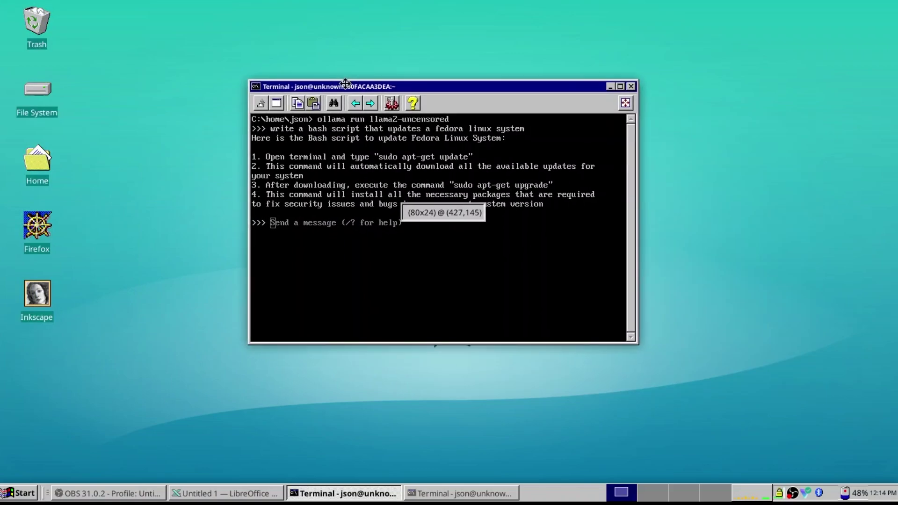
pyautogui.click(611, 87)
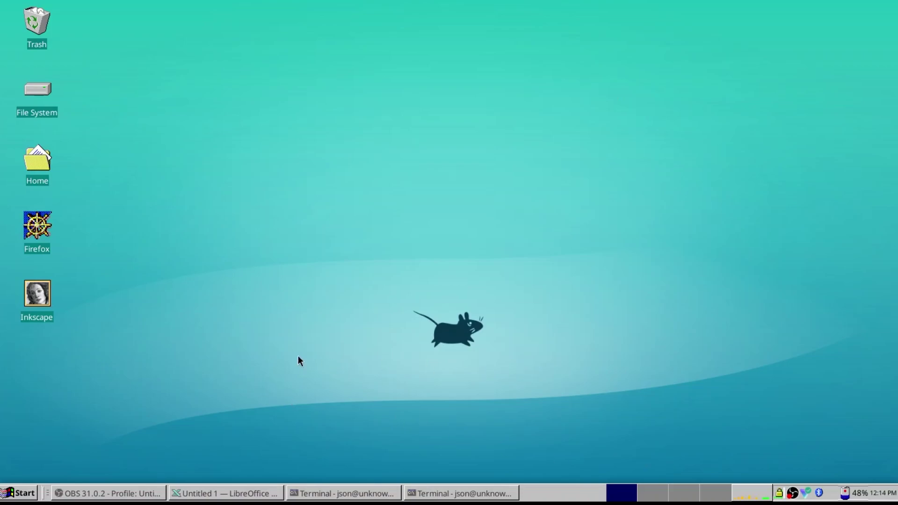
pyautogui.click(6, 499)
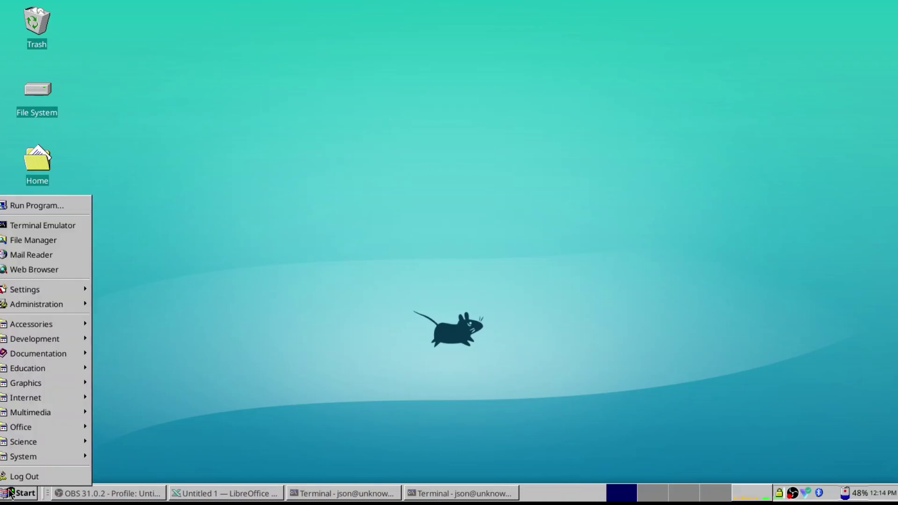
pyautogui.moveTo(54, 416)
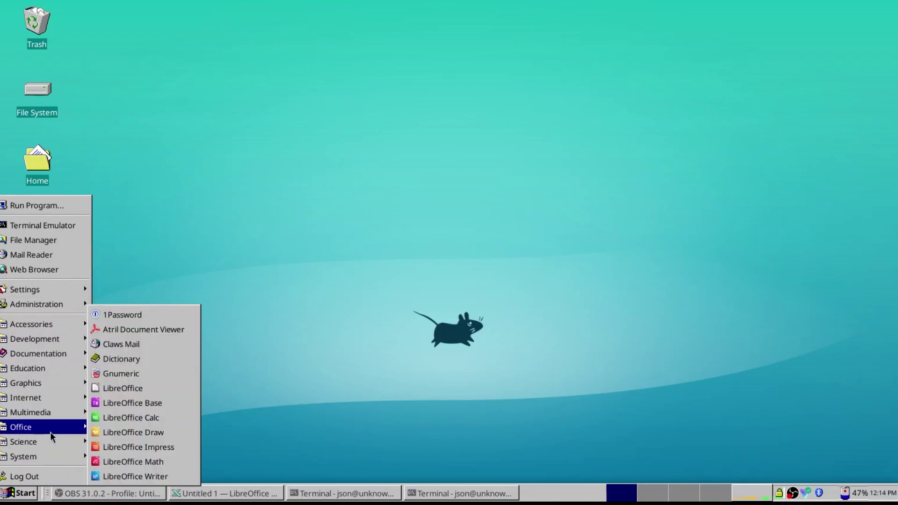
pyautogui.moveTo(61, 338)
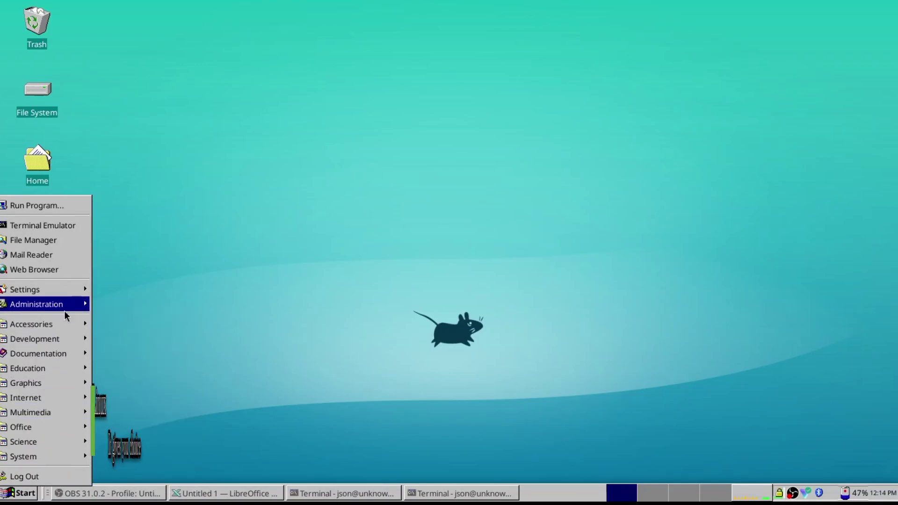
pyautogui.moveTo(57, 461)
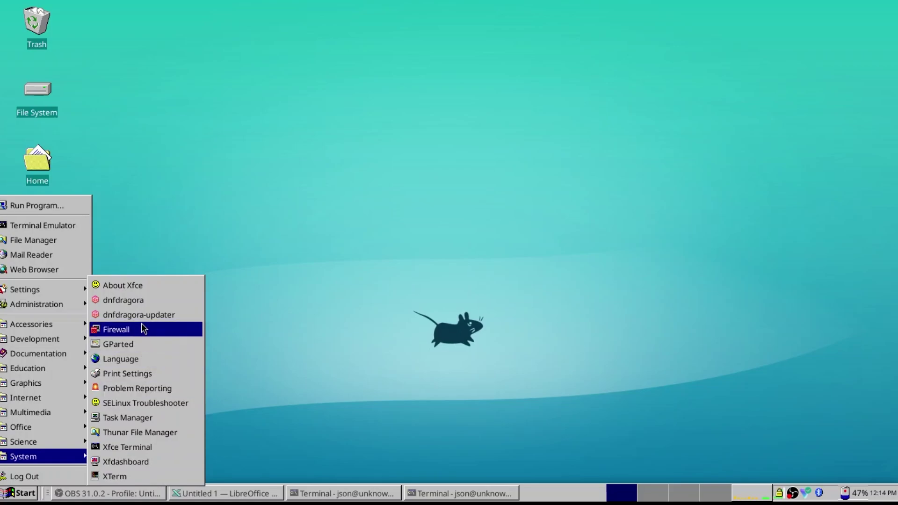
pyautogui.click(141, 295)
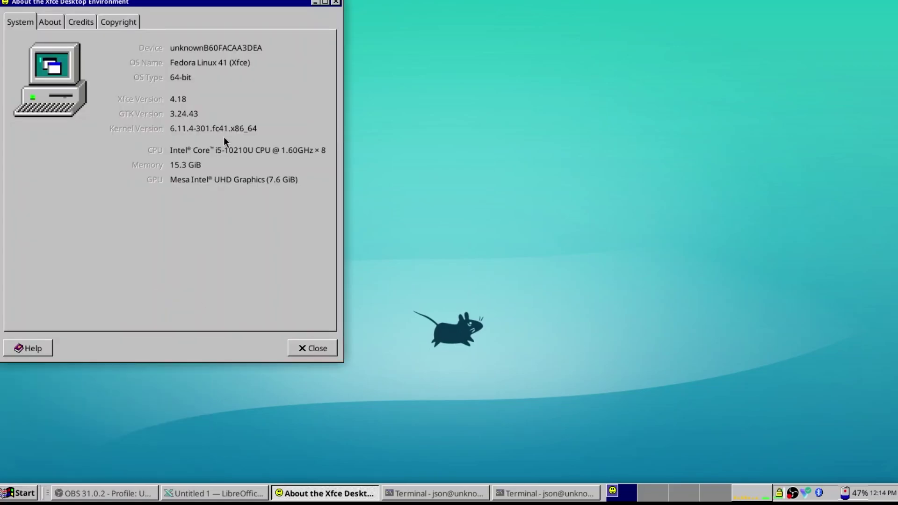
pyautogui.moveTo(242, 1); pyautogui.dragTo(389, 40)
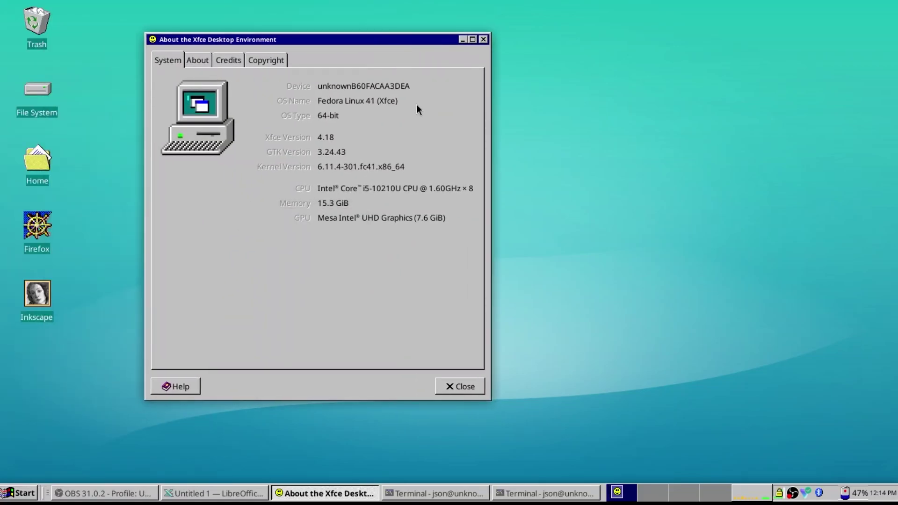
pyautogui.click(483, 40)
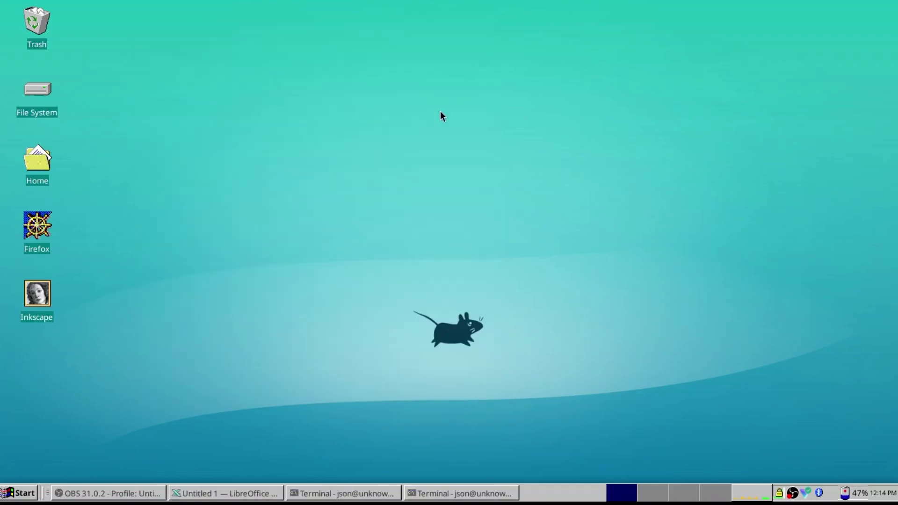
pyautogui.press('super')
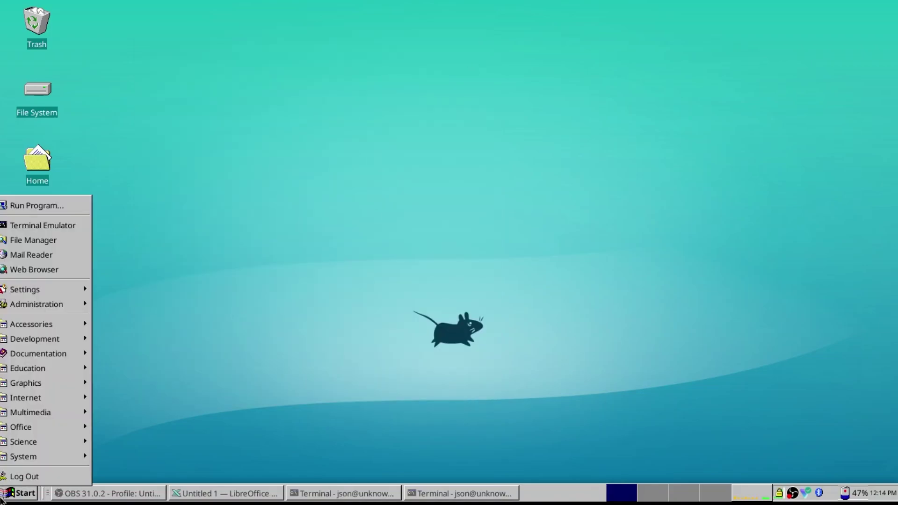
pyautogui.moveTo(34, 388)
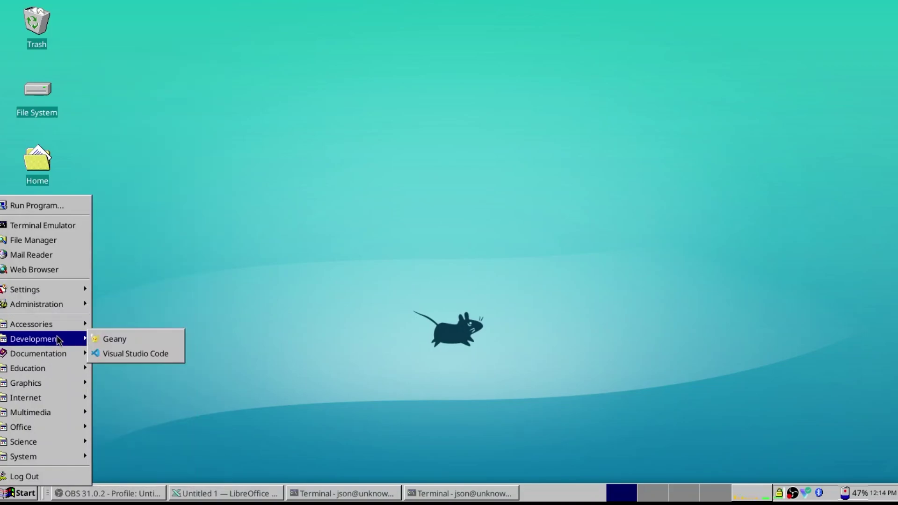
pyautogui.click(106, 354)
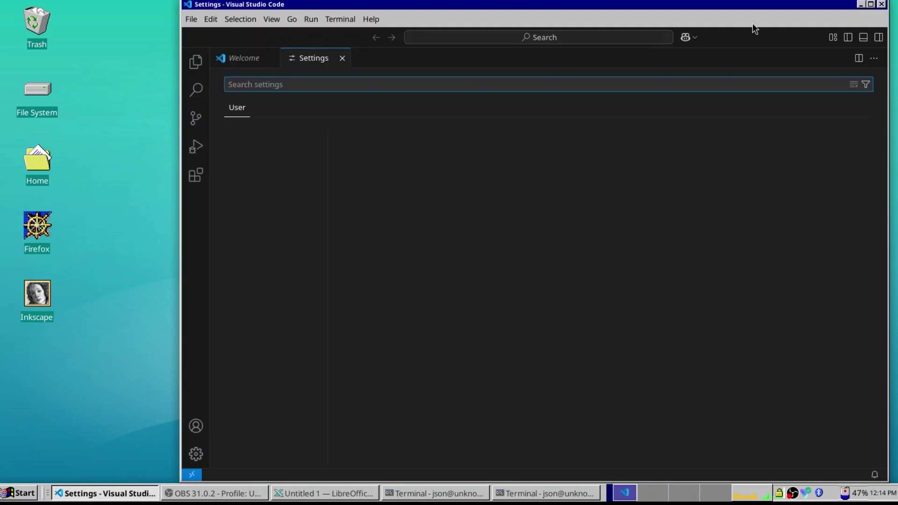
pyautogui.write('titlebar')
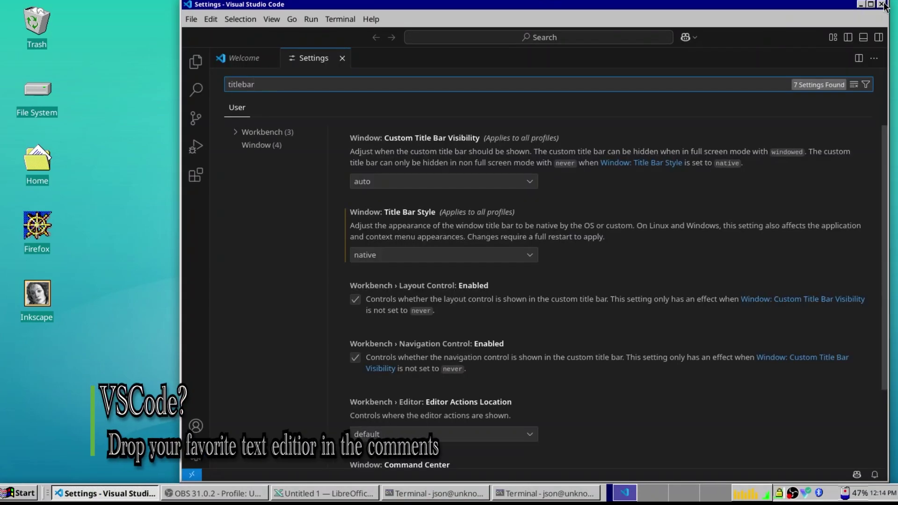
# Close Visual Studio Code and browse the applications menu categories down to Office
pyautogui.click(882, 4)
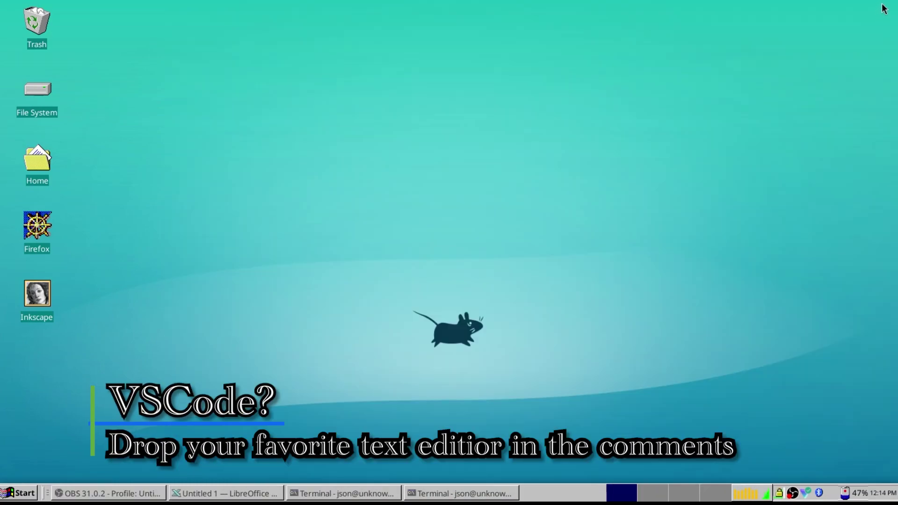
pyautogui.click(19, 493)
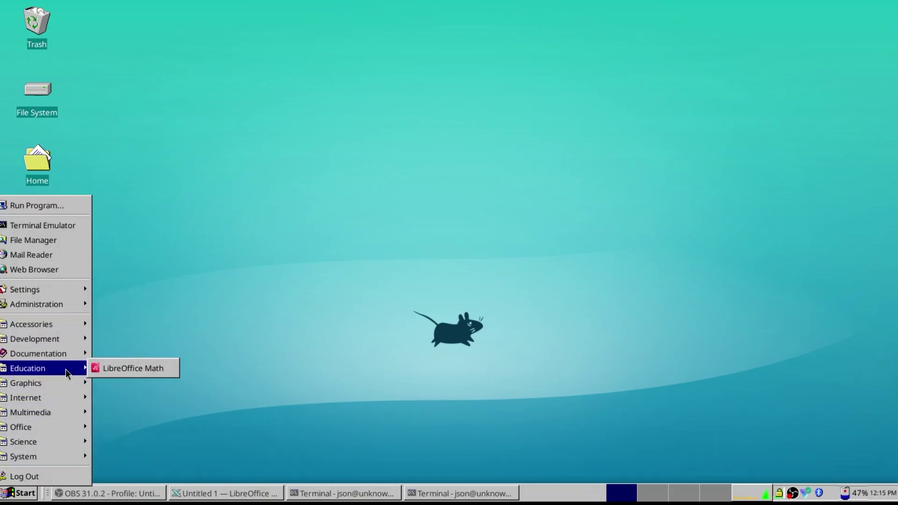
pyautogui.moveTo(60, 339)
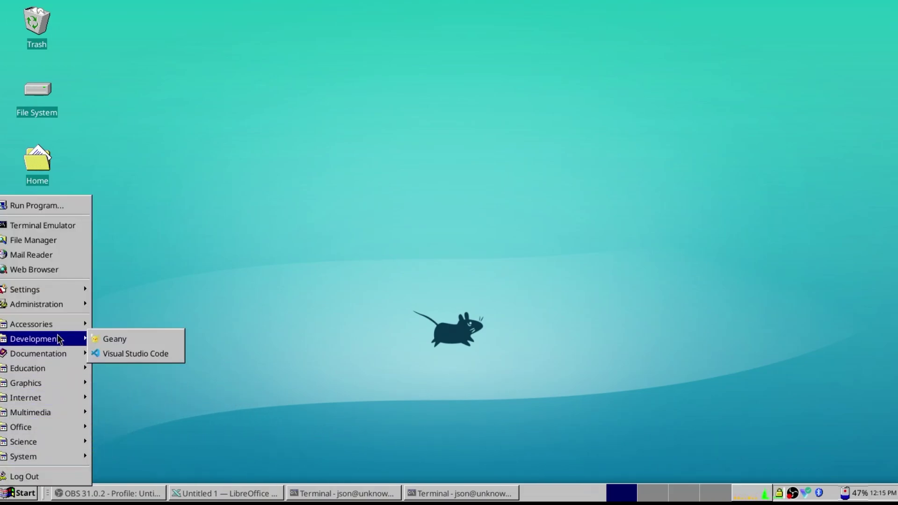
pyautogui.moveTo(34, 389)
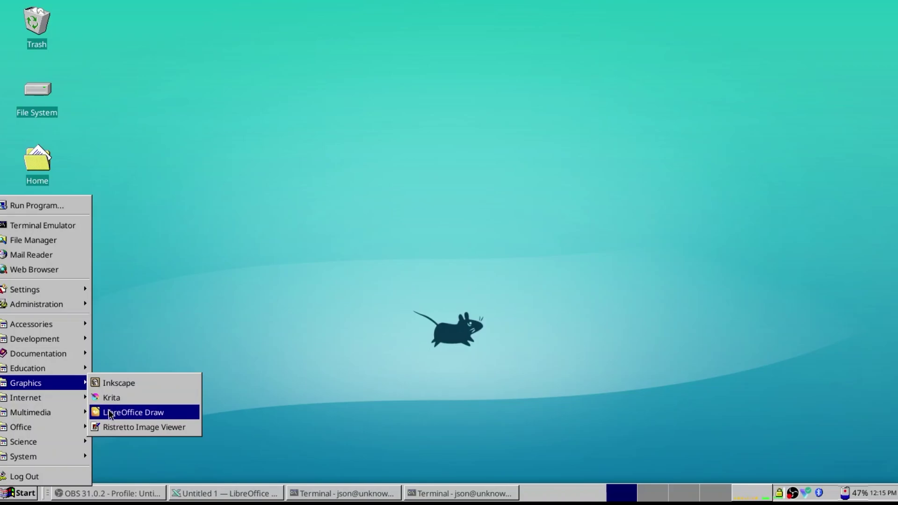
pyautogui.moveTo(82, 396)
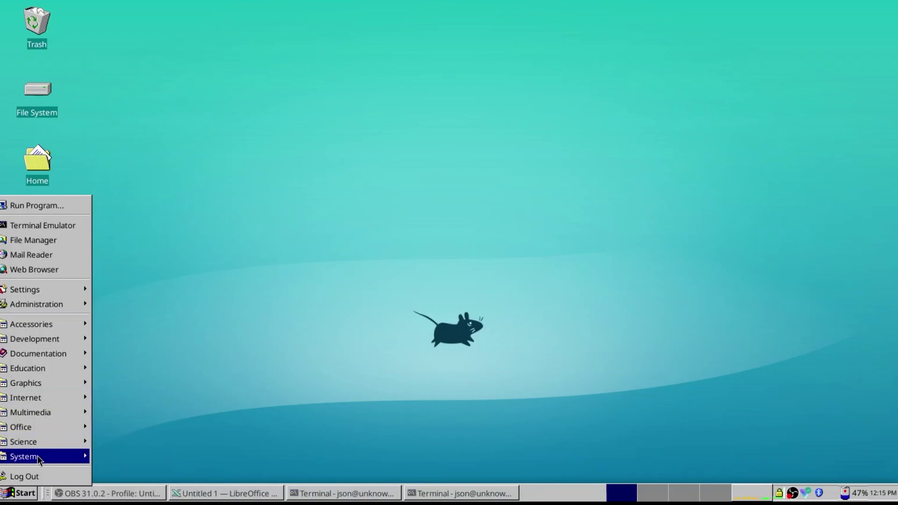
# Bring the Untitled 1 spreadsheet forward at a smaller window size and select cell H4
pyautogui.moveTo(43, 426)
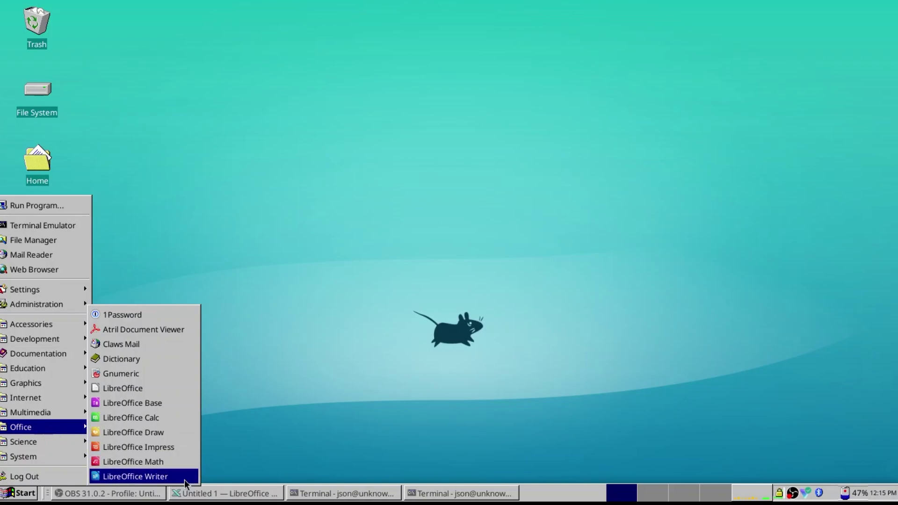
pyautogui.click(243, 499)
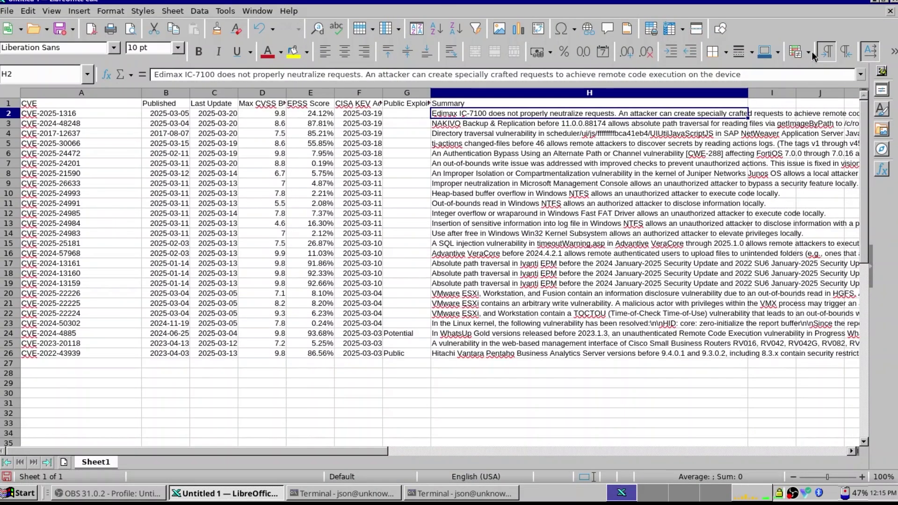
pyautogui.moveTo(804, 2); pyautogui.dragTo(730, 9)
pyautogui.click(582, 134)
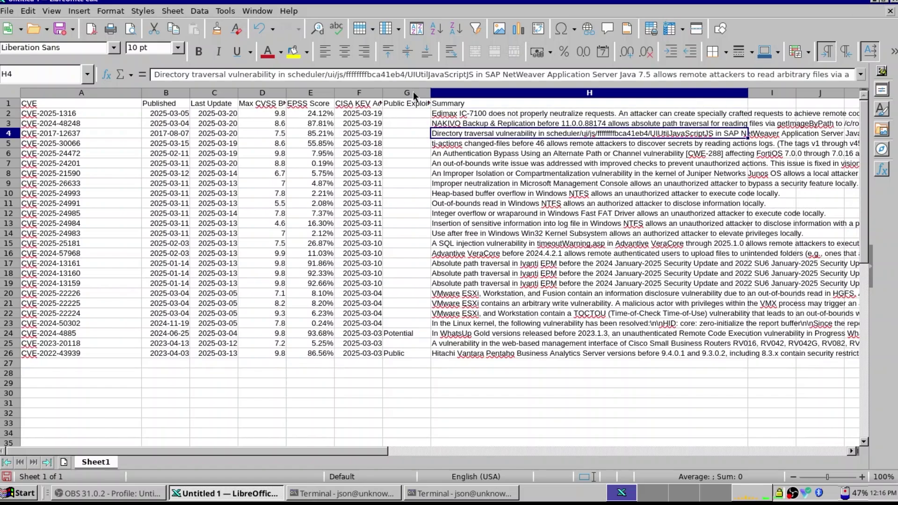
# Autofit columns F, E and D to their headers, then minimize the spreadsheet
pyautogui.doubleClick(383, 96)
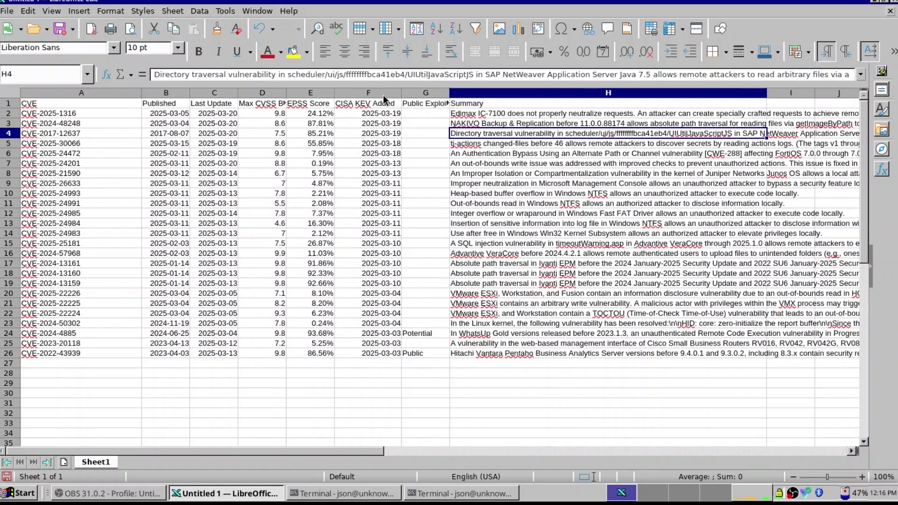
pyautogui.doubleClick(334, 96)
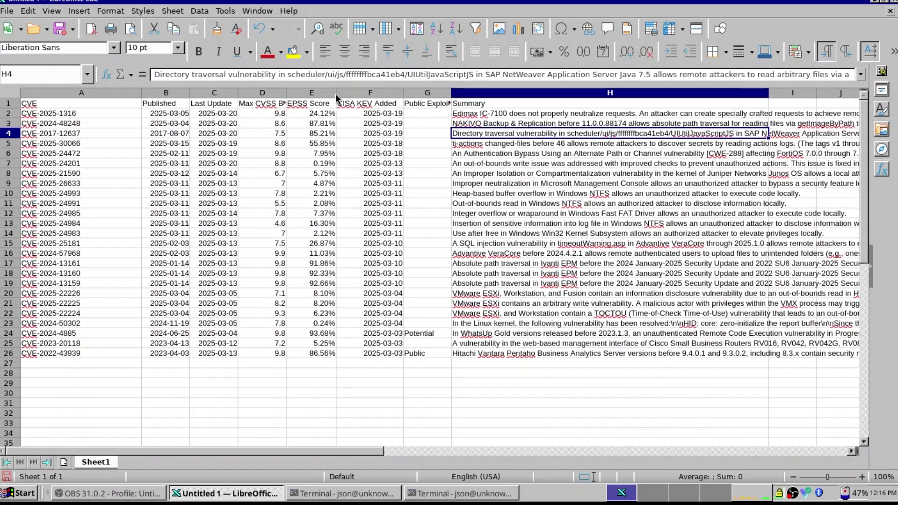
pyautogui.doubleClick(286, 95)
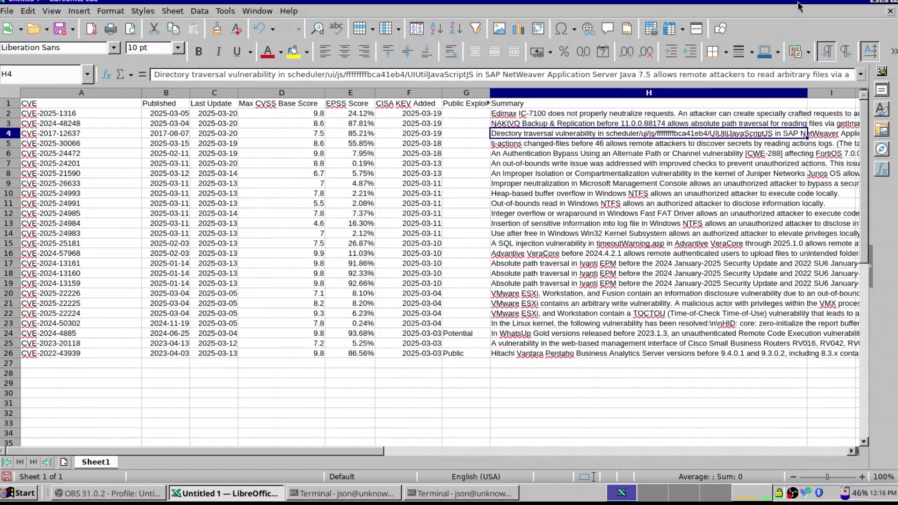
pyautogui.click(873, 2)
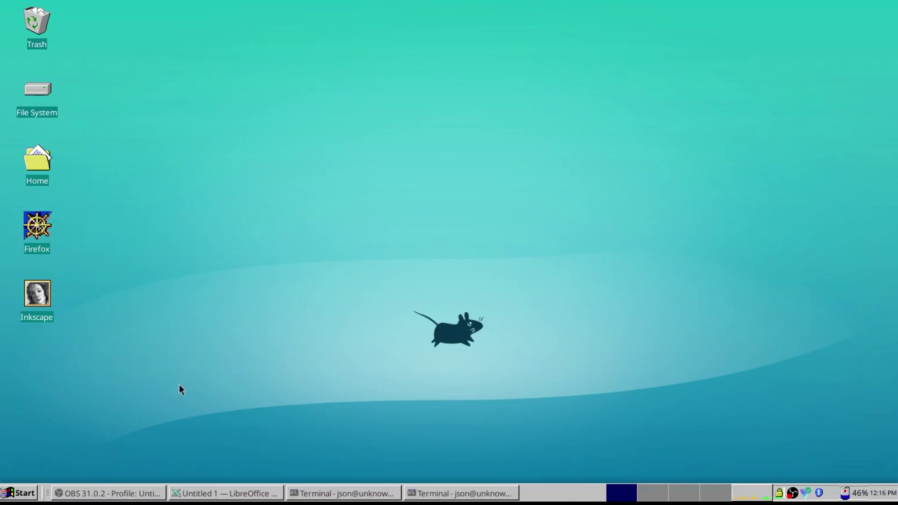
# Launch Firefox from the applications menu's Internet category, opening the Fedora Start page
pyautogui.click(185, 493)
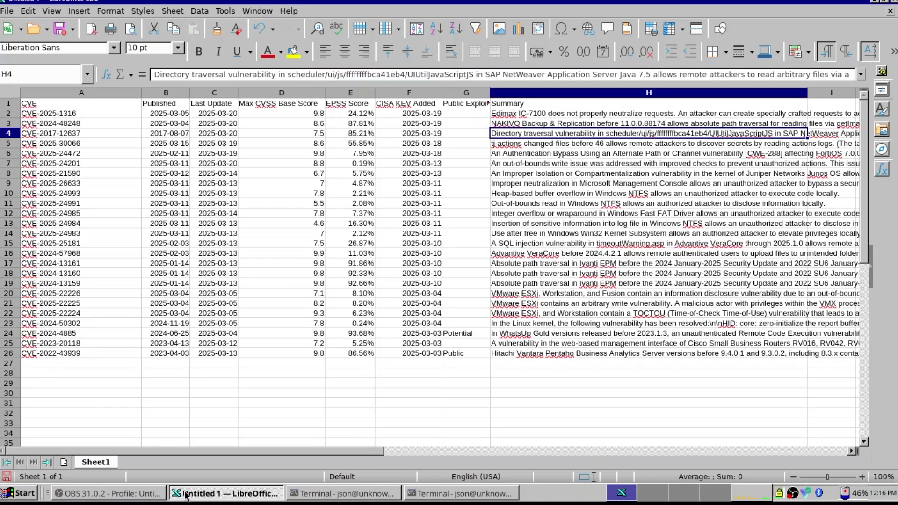
pyautogui.click(185, 493)
pyautogui.click(22, 493)
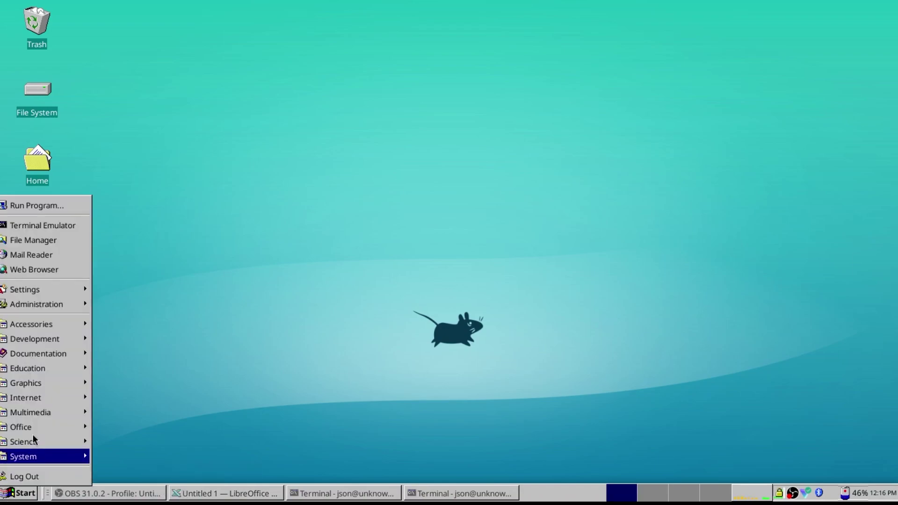
pyautogui.moveTo(54, 389)
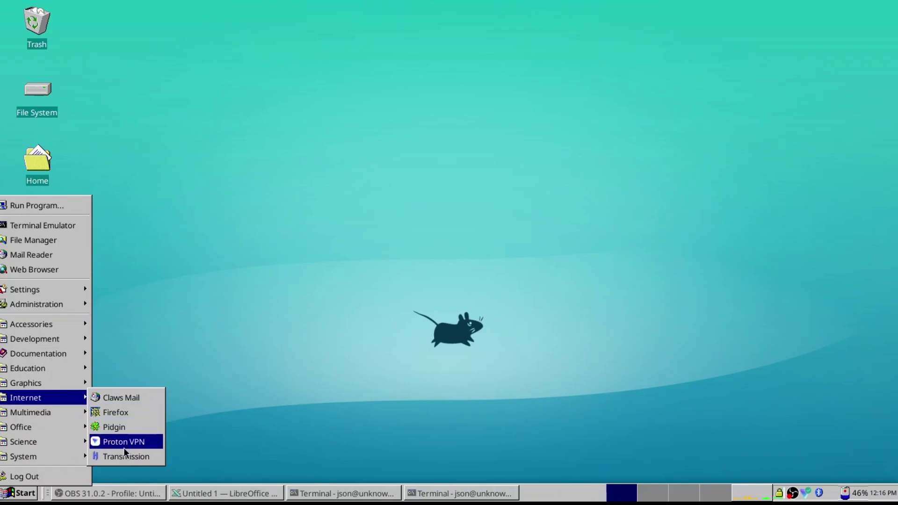
pyautogui.click(120, 415)
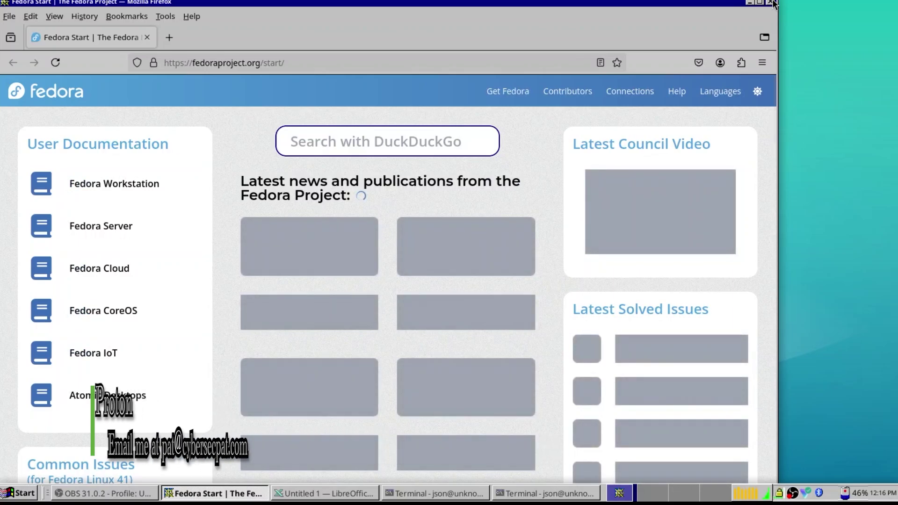
# Close Firefox and bring the terminal running ollama to the front
pyautogui.click(770, 2)
pyautogui.click(19, 493)
pyautogui.moveTo(41, 441)
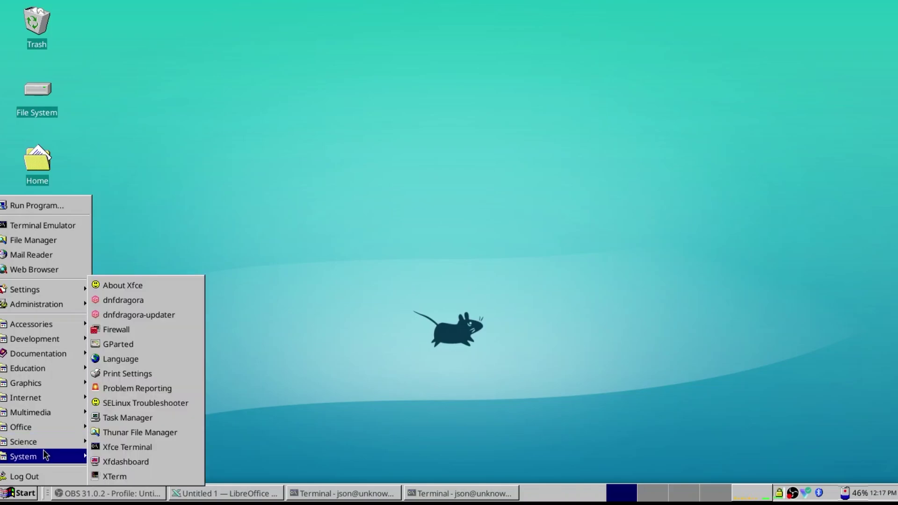
pyautogui.moveTo(46, 420)
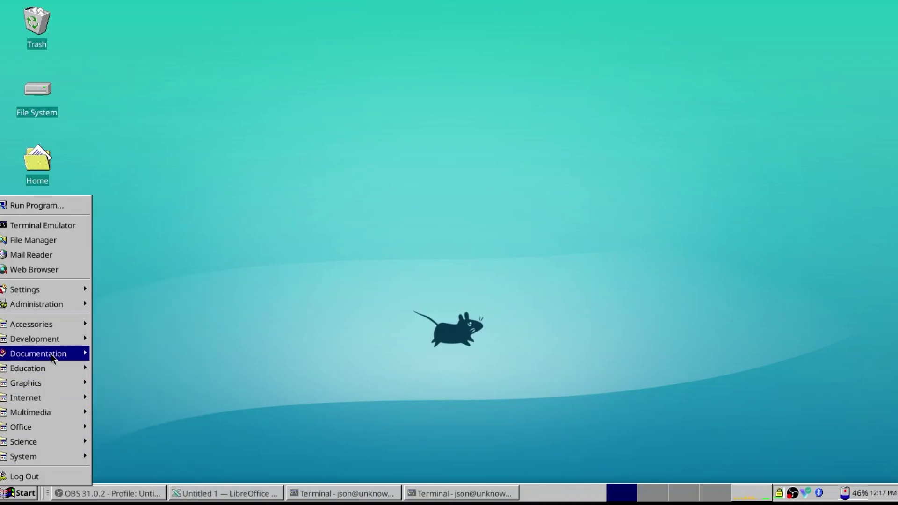
pyautogui.moveTo(50, 354)
pyautogui.click(287, 379)
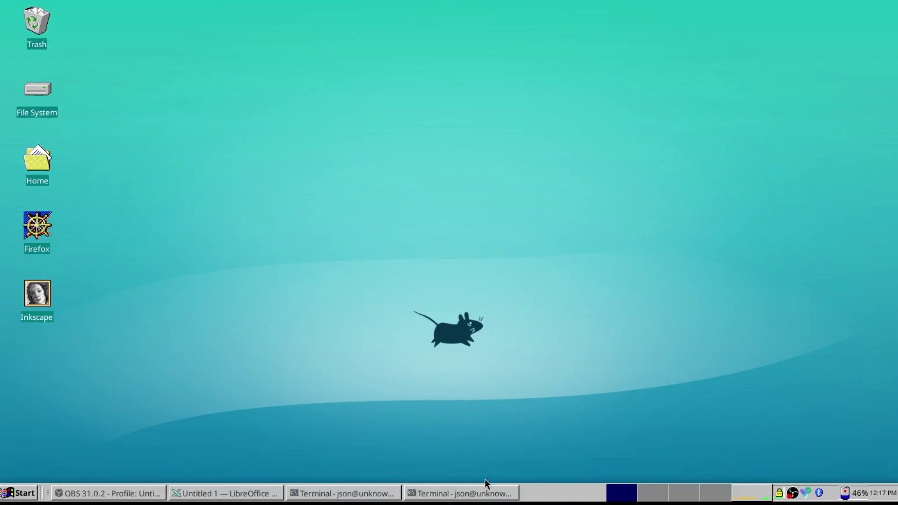
pyautogui.click(482, 493)
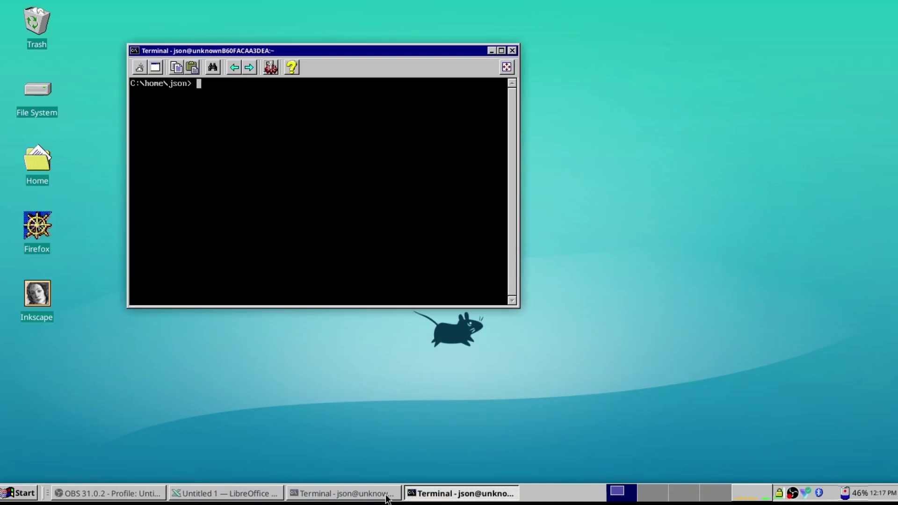
pyautogui.click(386, 497)
# Ask the model 'write a bash script that updates a fedora system', then interrupt its reply
pyautogui.write('w')
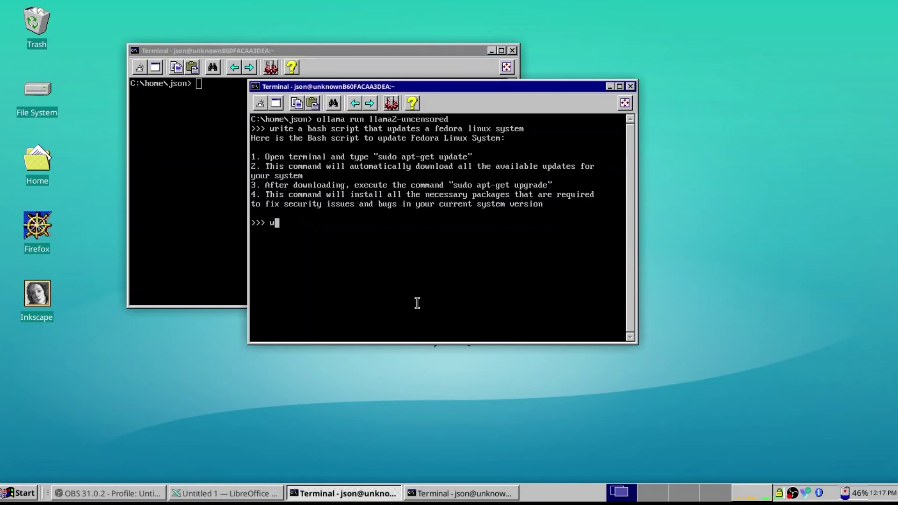
pyautogui.write('rite a bash script that ')
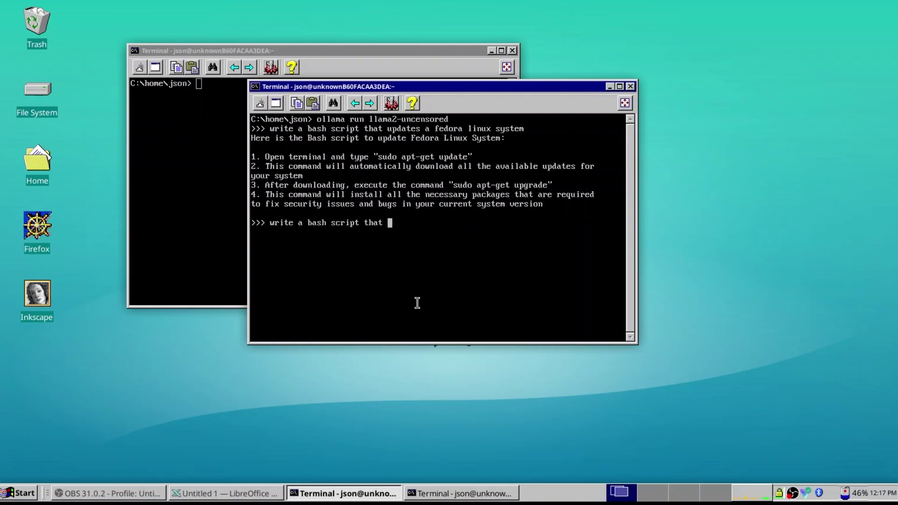
pyautogui.write('updates a fedora system')
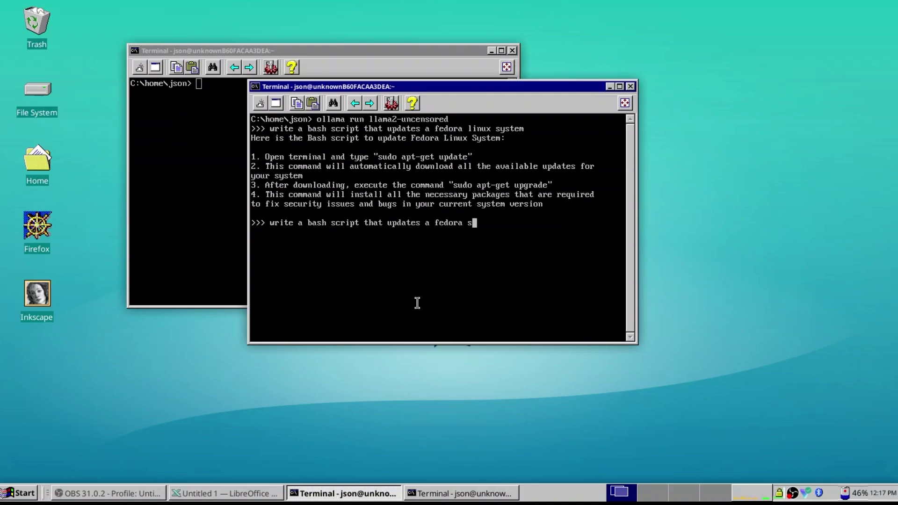
pyautogui.press('Return')
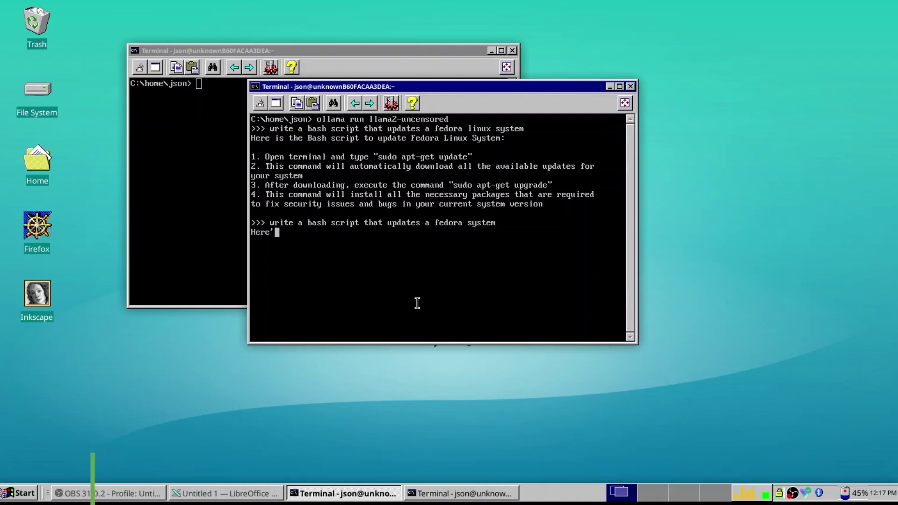
pyautogui.hotkey('ctrl', 'c')
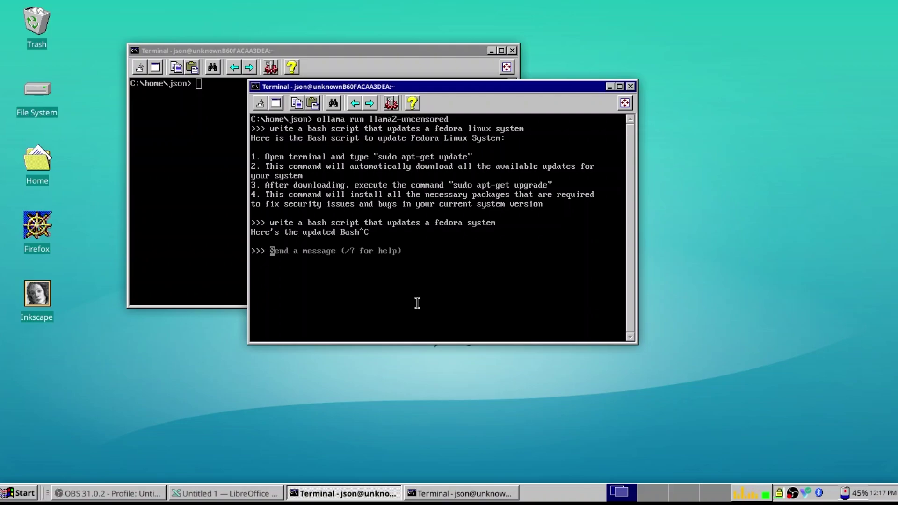
# Quit the model with /bye, clear the terminal, and recall the earlier ollama run command
pyautogui.write('/bye')
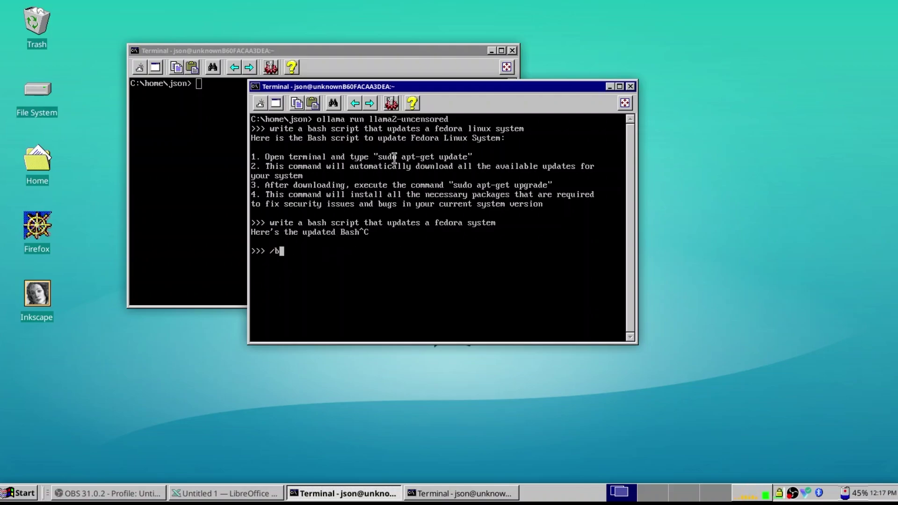
pyautogui.press('Return')
pyautogui.write('clear')
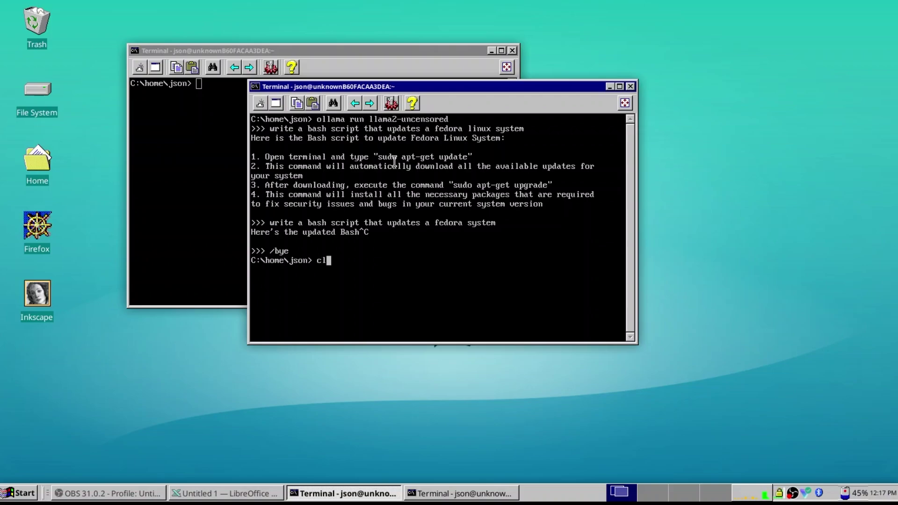
pyautogui.press('Return')
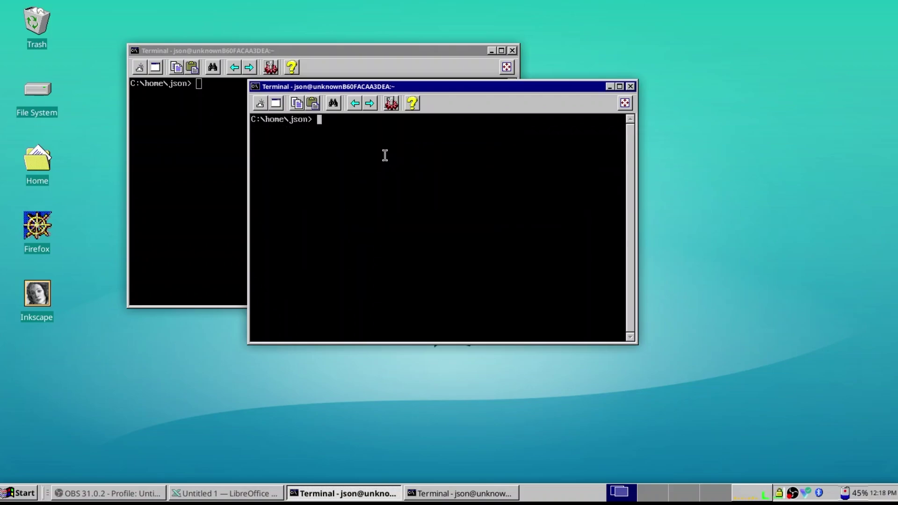
pyautogui.press('Up')
pyautogui.press('Up')
# Rerun 'ollama run llama2-uncensored' so the model waits for a new message
pyautogui.press('Return')
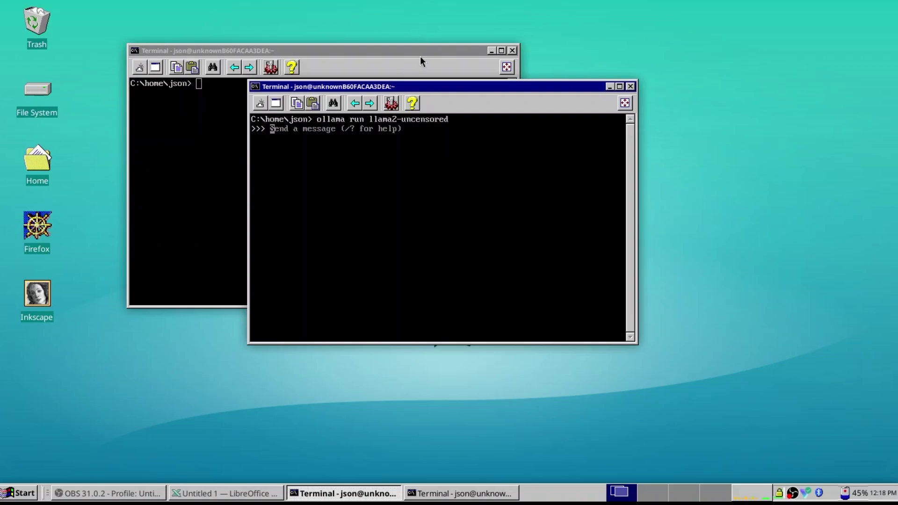
# Move the ollama terminal aside and open the home folder in the file manager
pyautogui.moveTo(414, 92); pyautogui.dragTo(539, 155)
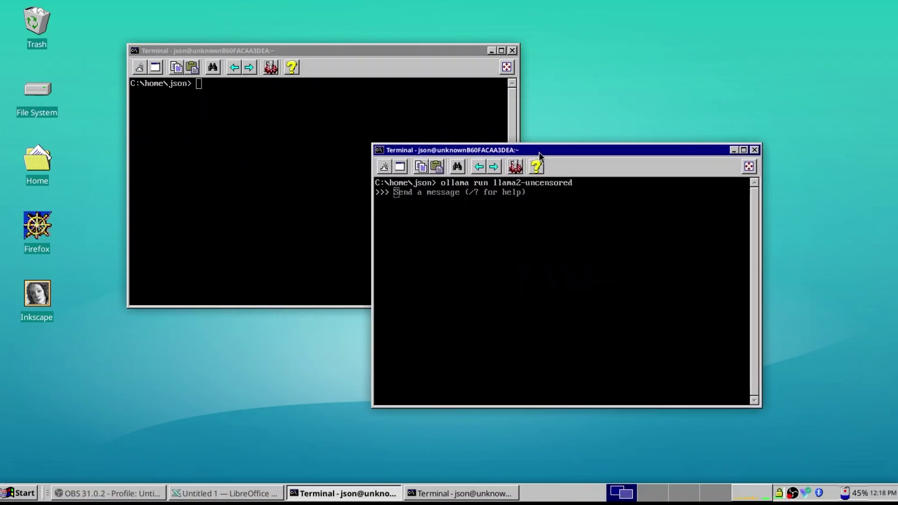
pyautogui.click(864, 494)
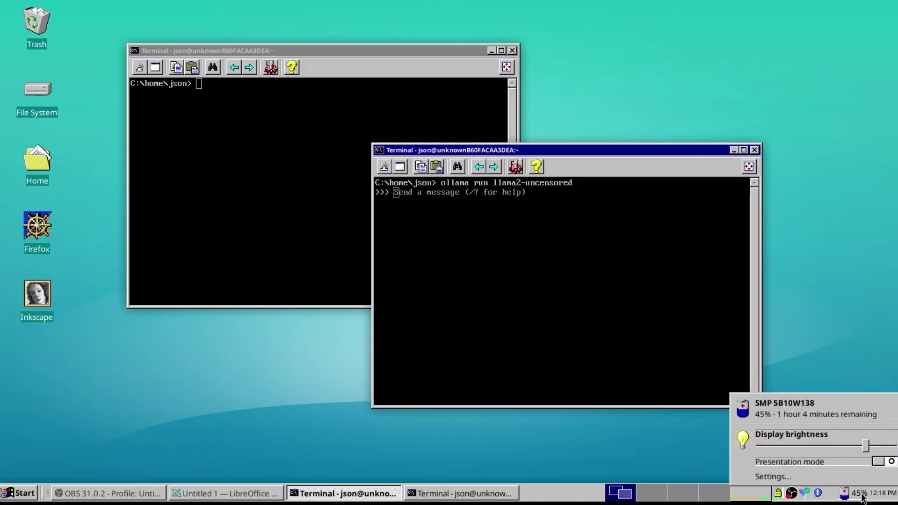
pyautogui.click(860, 495)
pyautogui.click(19, 492)
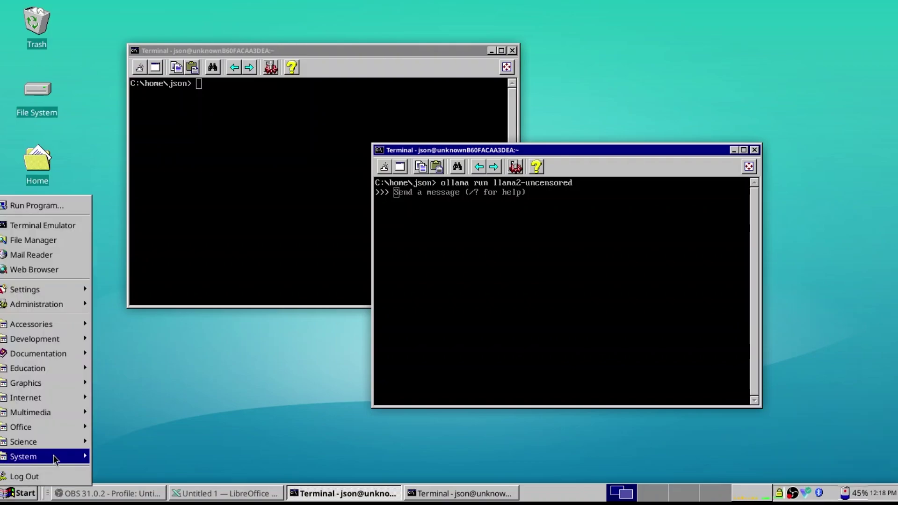
pyautogui.click(234, 355)
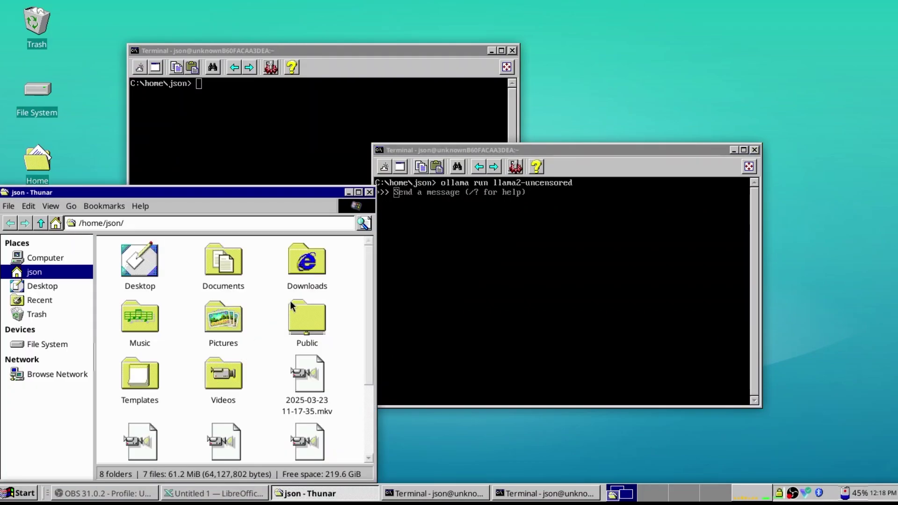
pyautogui.moveTo(267, 192); pyautogui.dragTo(387, 105)
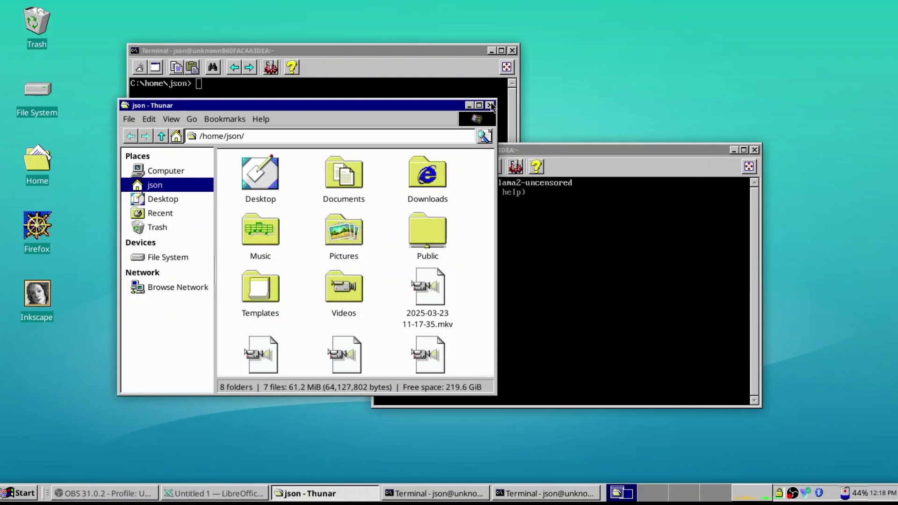
# Open the File System window from the desktop icon, reposition it, then close it
pyautogui.doubleClick(29, 90)
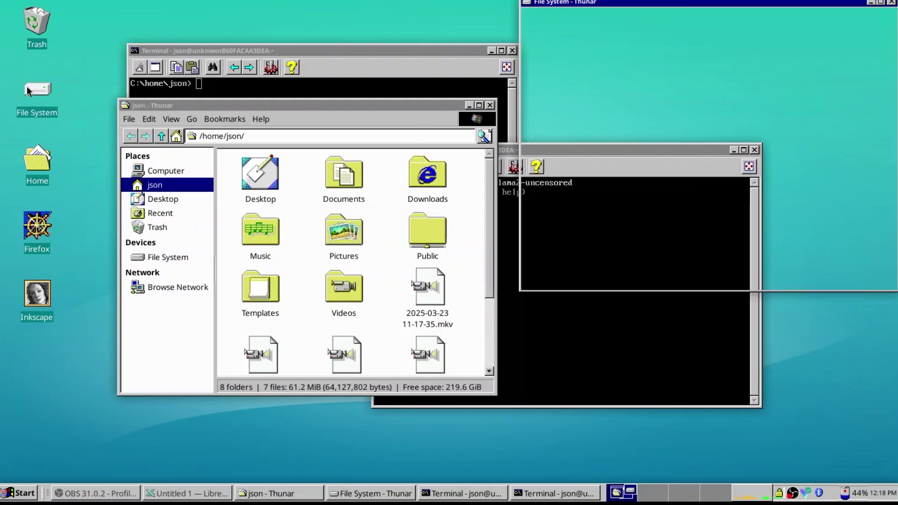
pyautogui.moveTo(617, 12); pyautogui.dragTo(504, 69)
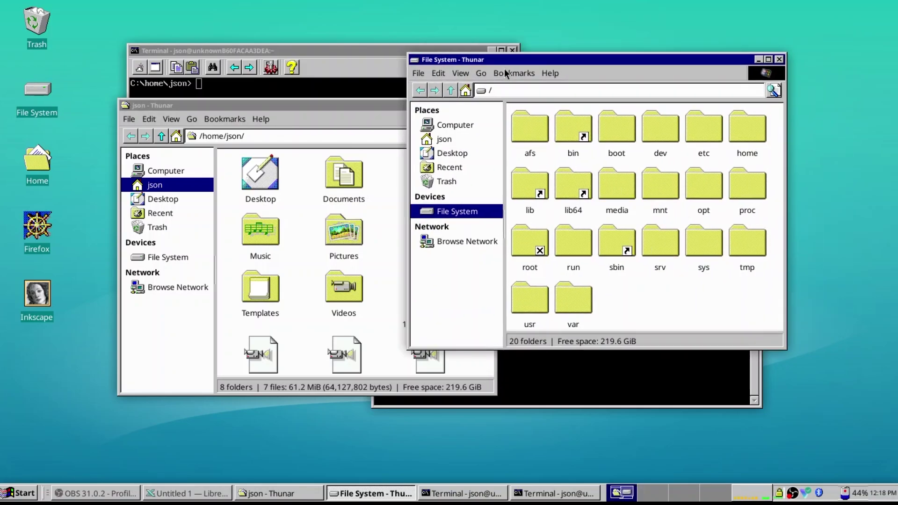
pyautogui.click(481, 73)
pyautogui.click(624, 68)
pyautogui.moveTo(625, 63); pyautogui.dragTo(559, 126)
pyautogui.hotkey('ctrl', 'w')
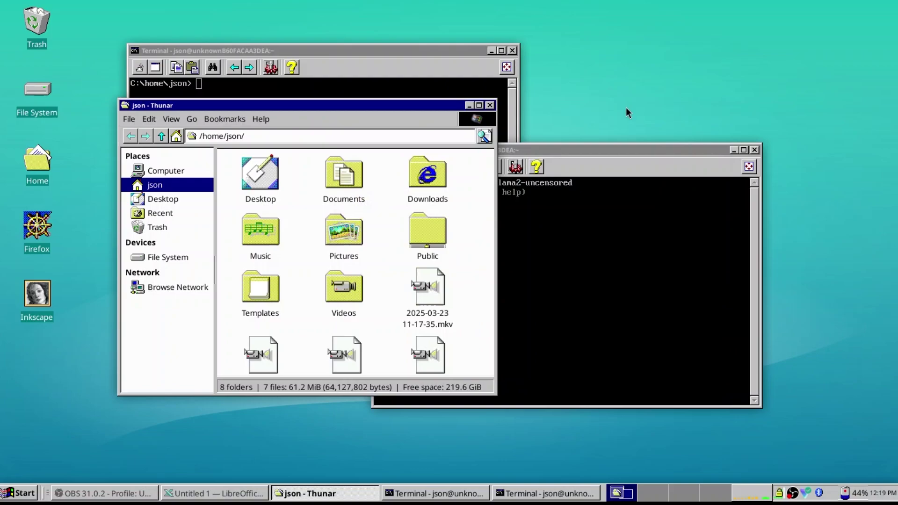
# Close the file manager and open About Xfce showing Fedora Linux 41 and Xfce 4.18
pyautogui.click(490, 105)
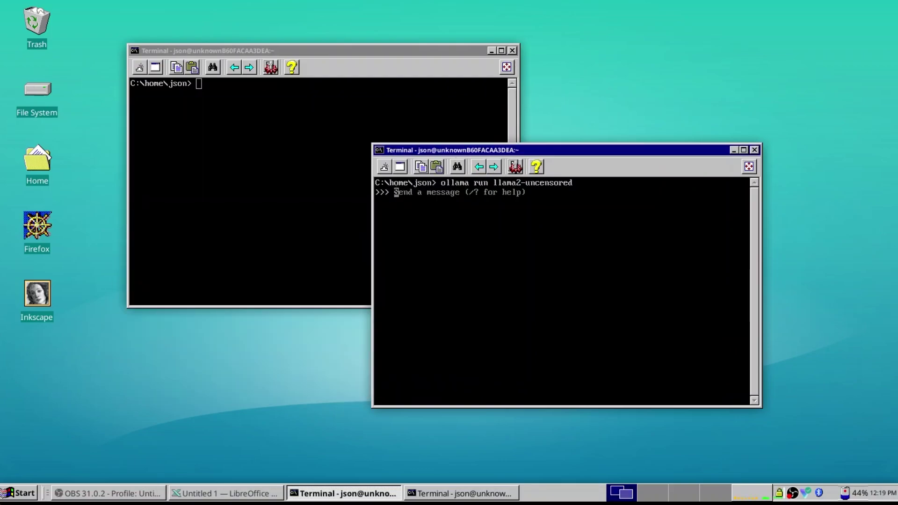
pyautogui.press('super')
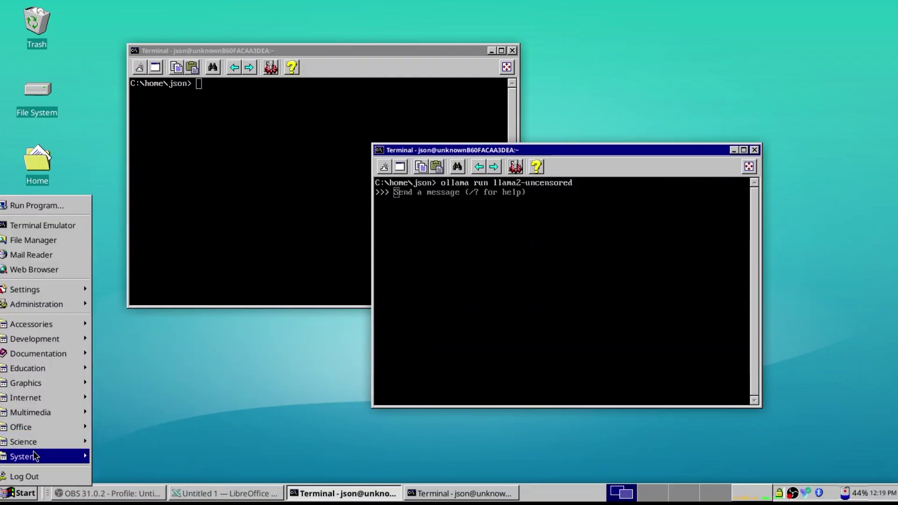
pyautogui.moveTo(33, 456)
pyautogui.click(138, 286)
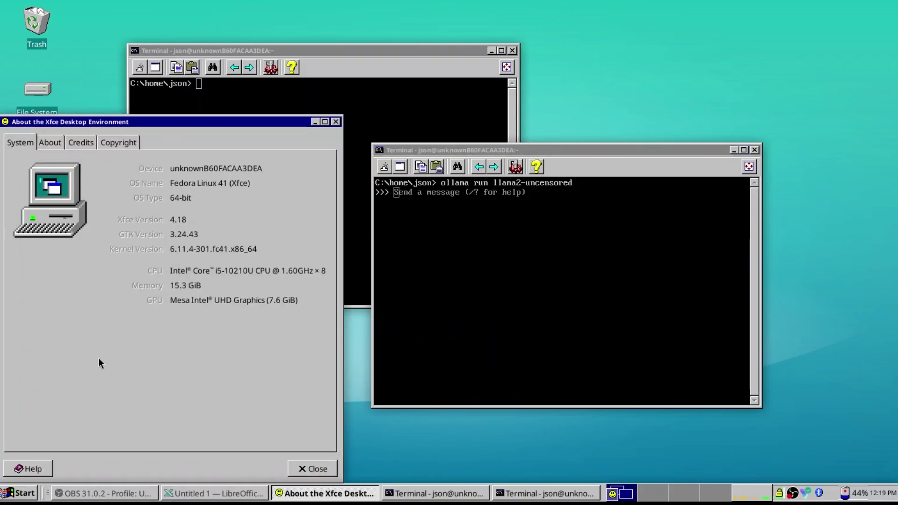
# Launch Thunar File Manager from the System menu and move it toward the centre
pyautogui.press('super')
pyautogui.moveTo(46, 327)
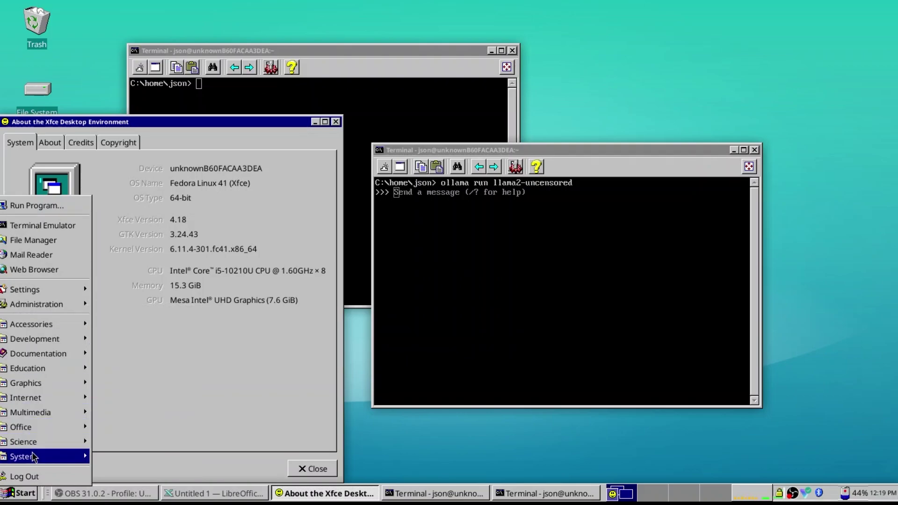
pyautogui.moveTo(36, 458)
pyautogui.click(148, 433)
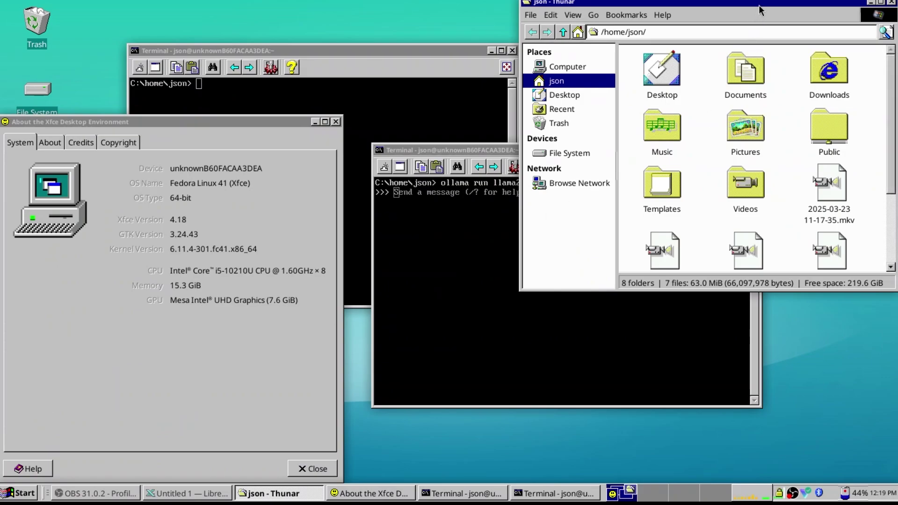
pyautogui.moveTo(759, 4); pyautogui.dragTo(648, 69)
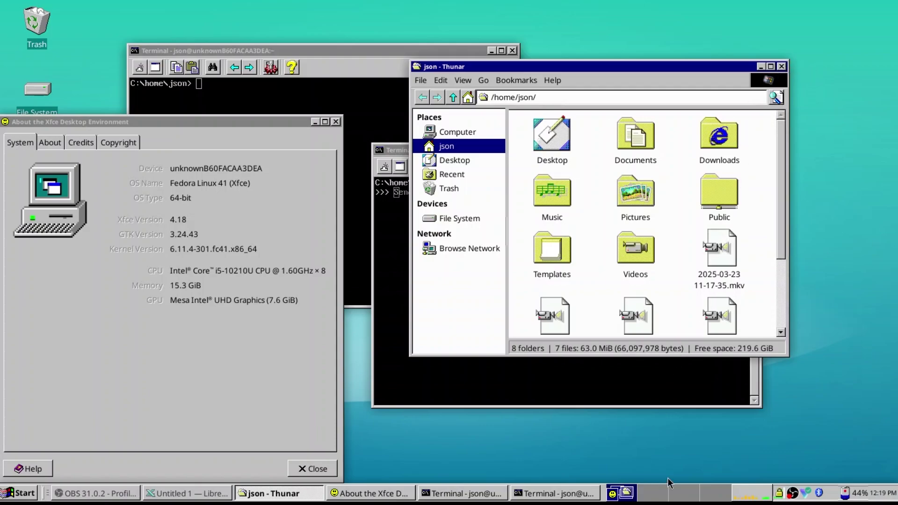
# Switch through the empty workspaces back to the first, then make the About Xfce window shorter
pyautogui.click(664, 495)
pyautogui.click(681, 495)
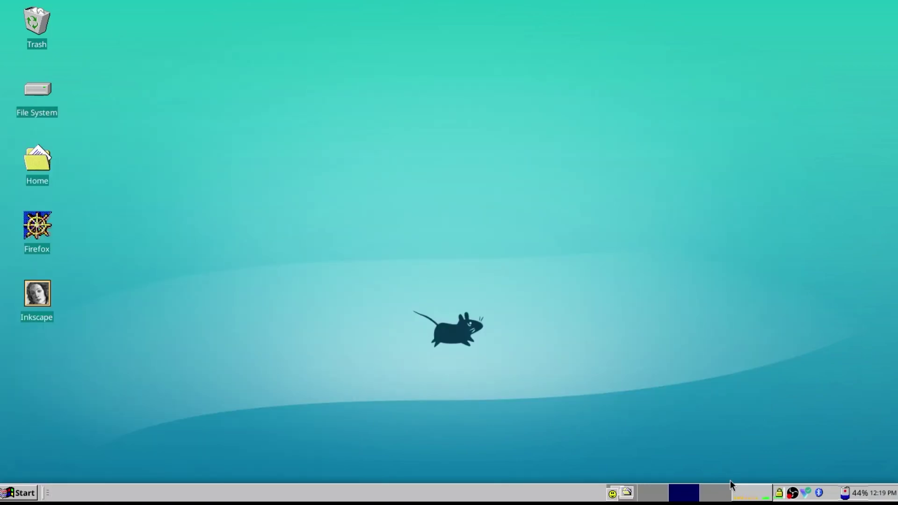
pyautogui.click(715, 493)
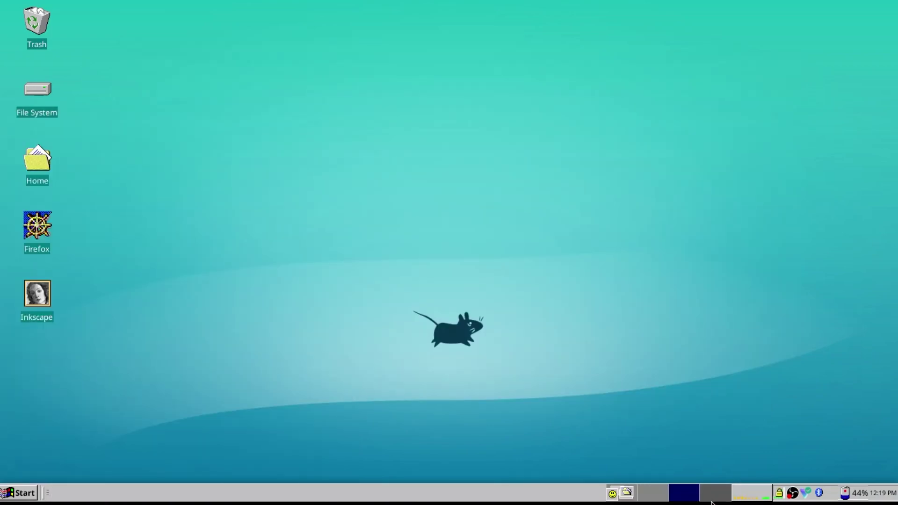
pyautogui.click(632, 495)
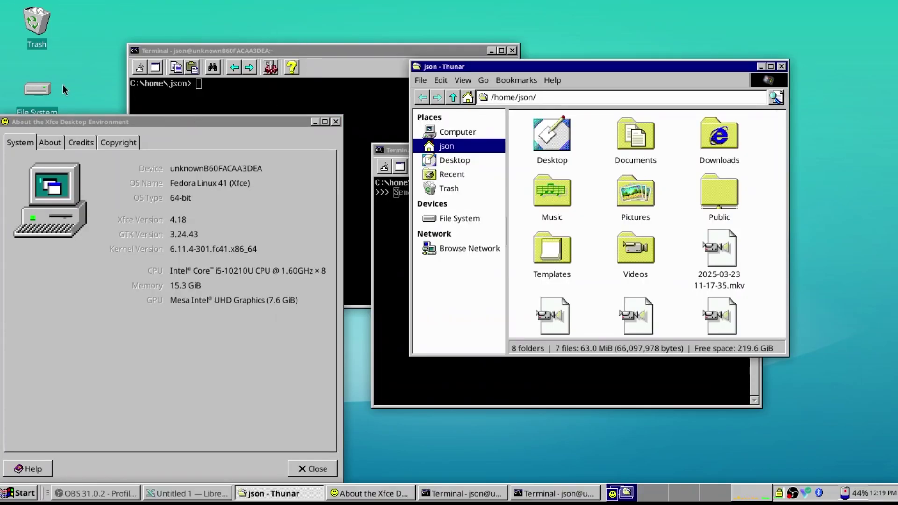
pyautogui.moveTo(68, 115); pyautogui.dragTo(312, 133)
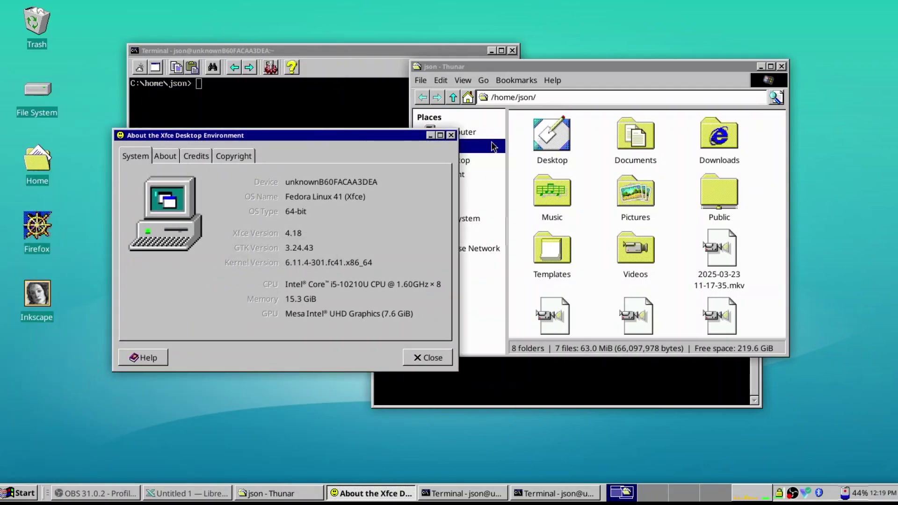
# Close the About Xfce window, leaving Thunar on /home/json and both terminals open
pyautogui.click(452, 137)
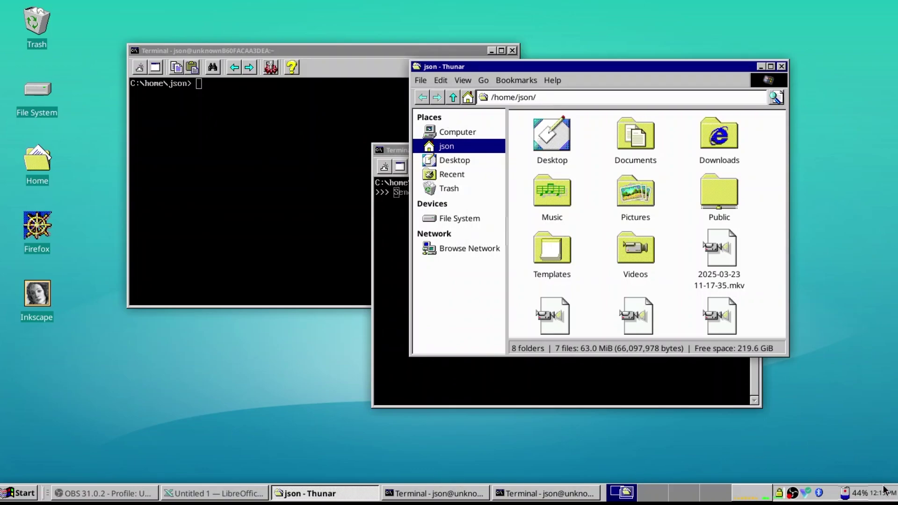
pyautogui.moveTo(862, 494)
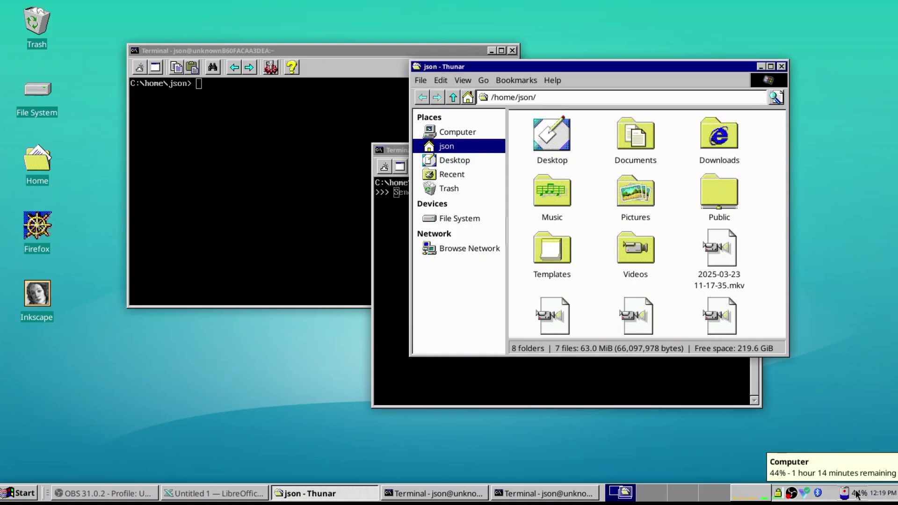
pyautogui.moveTo(820, 495)
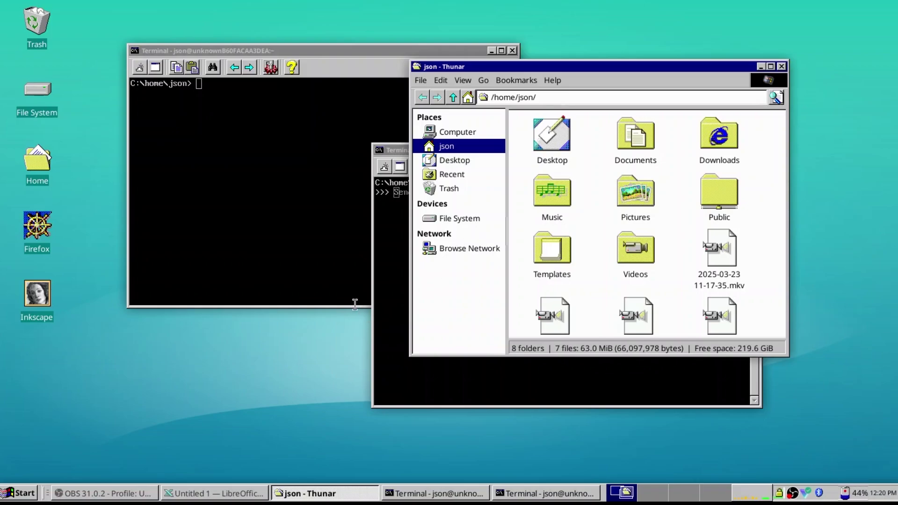
# In the empty terminal, try running htop, which is not yet installed
pyautogui.click(306, 260)
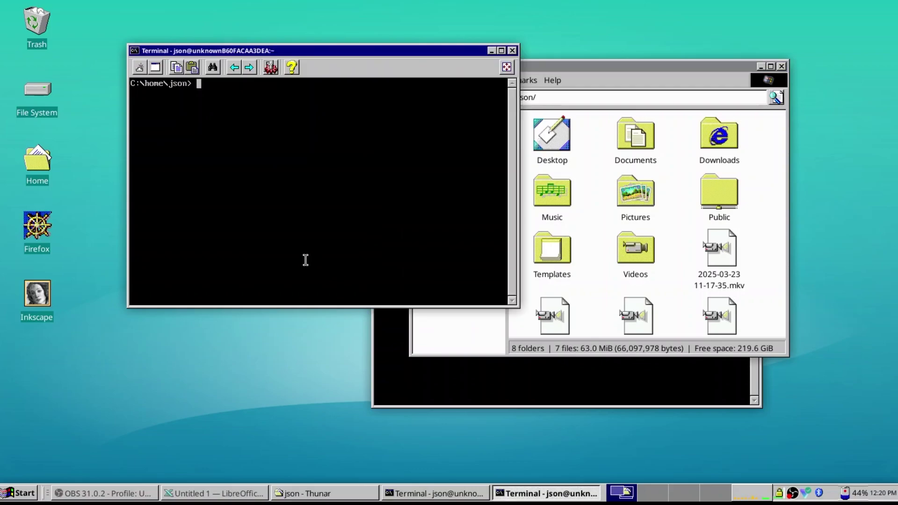
pyautogui.write('htop')
pyautogui.press('Return')
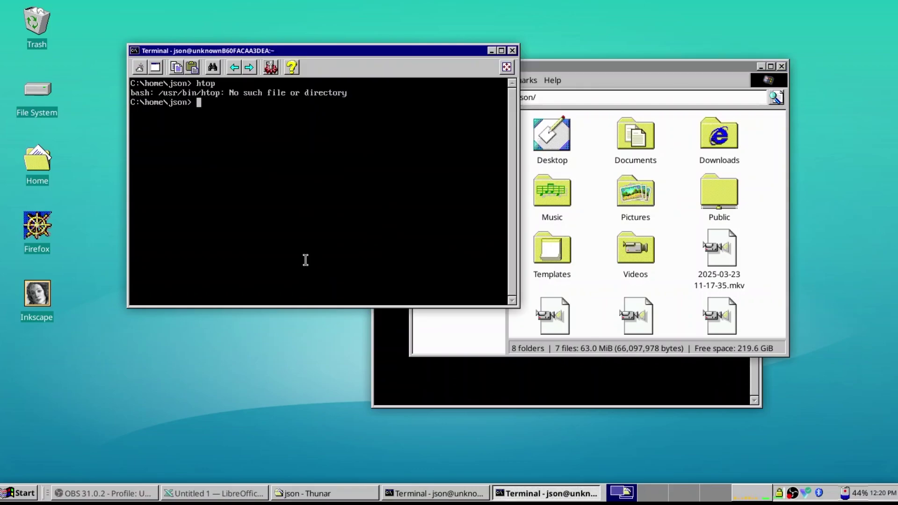
# Install htop with 'sudo dnf install htop', entering the password and confirming, then launch htop
pyautogui.write('sudo dnf install htop')
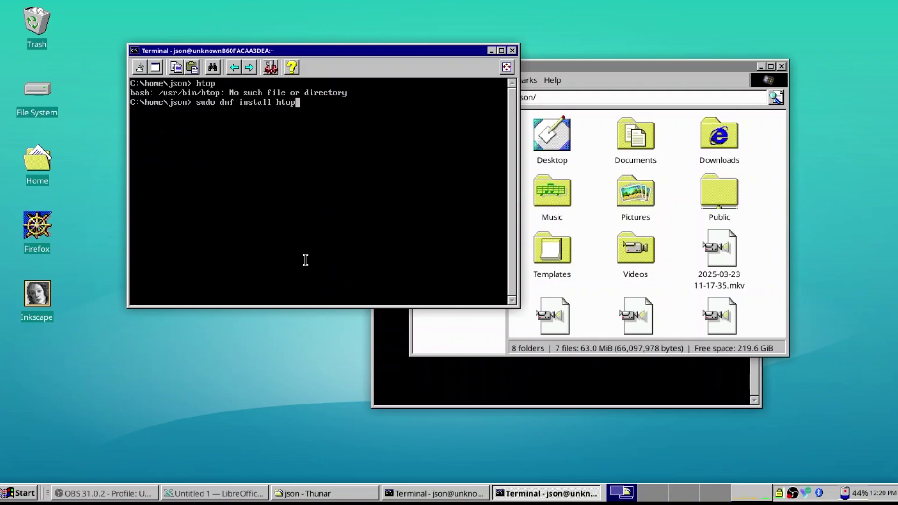
pyautogui.press('Return')
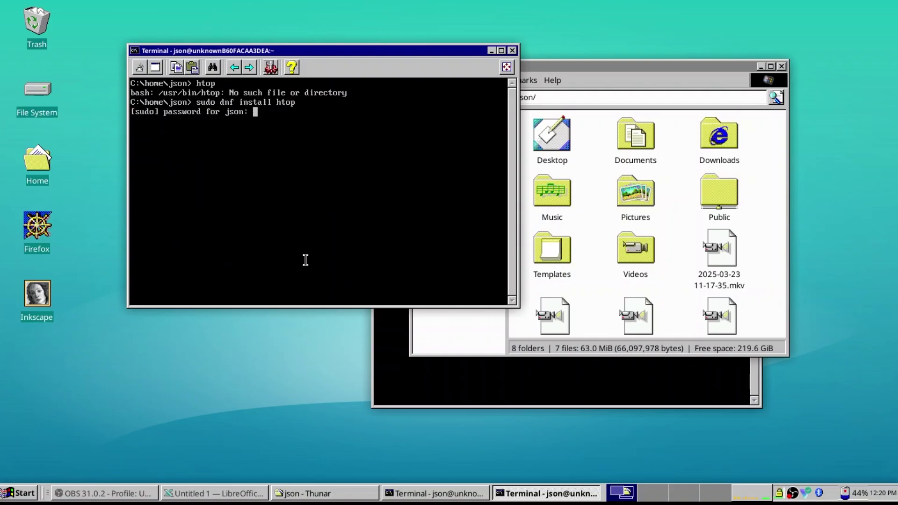
pyautogui.press('Return')
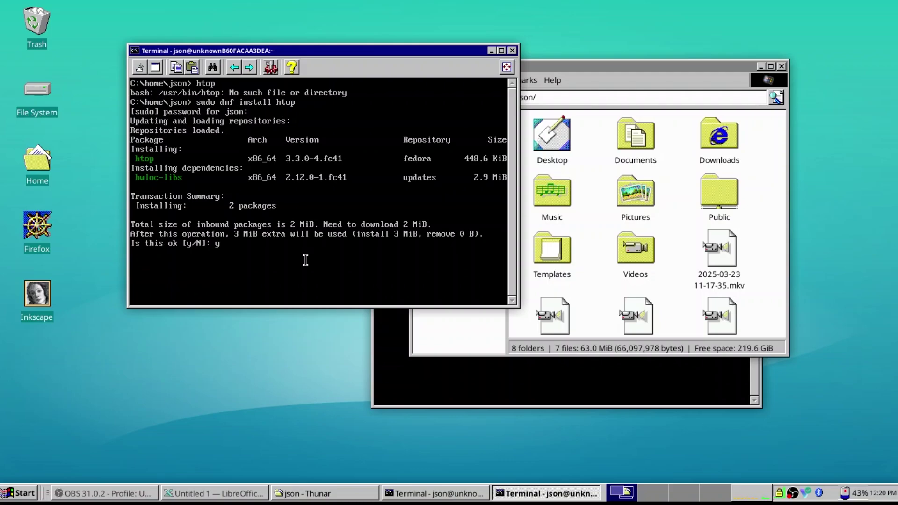
pyautogui.press('Return')
pyautogui.write('htop')
pyautogui.press('Return')
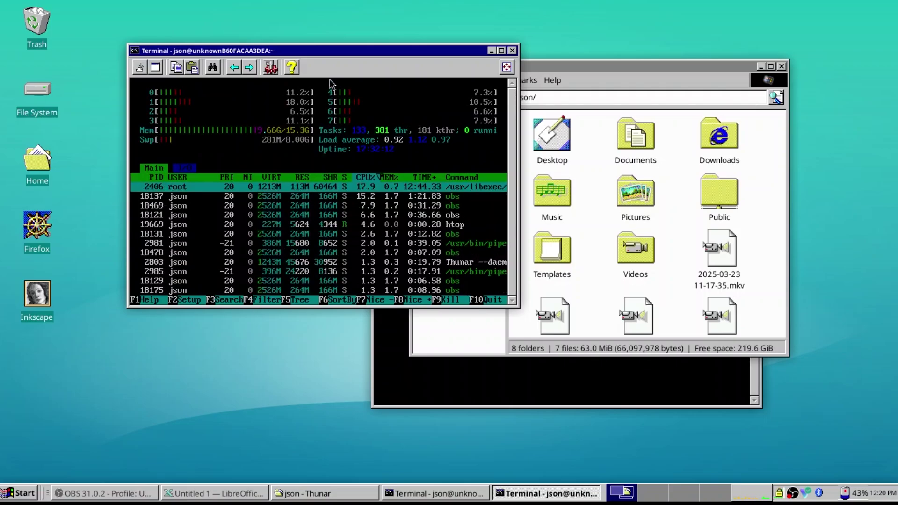
# Move htop to the left, close the file manager, and move the llama2 chat to the right
pyautogui.moveTo(332, 52); pyautogui.dragTo(238, 77)
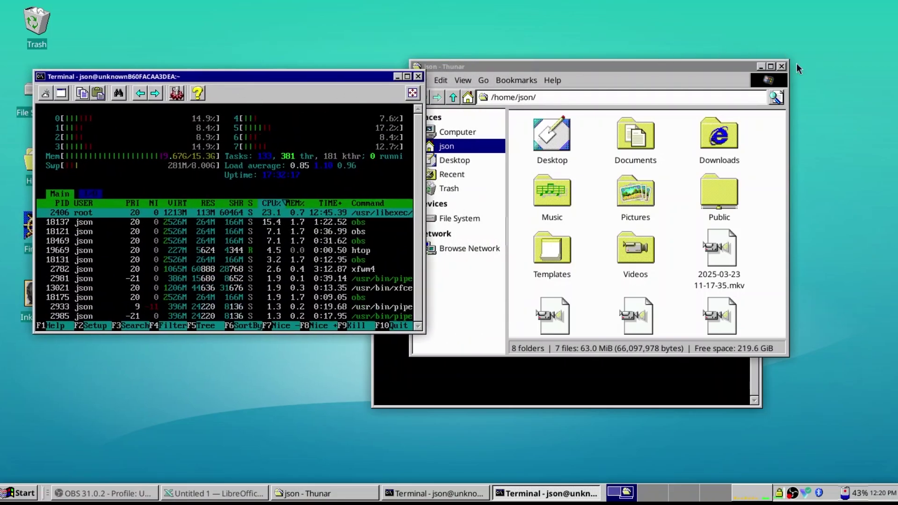
pyautogui.click(780, 67)
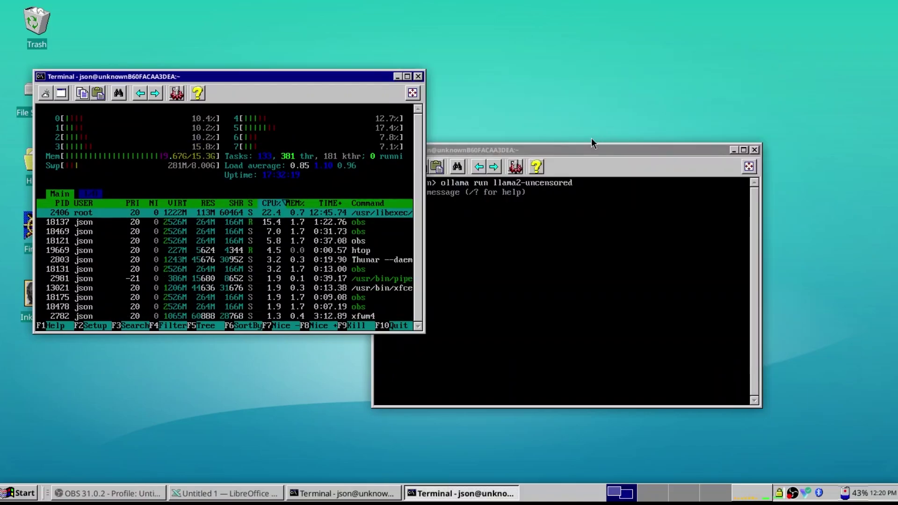
pyautogui.moveTo(582, 149); pyautogui.dragTo(680, 114)
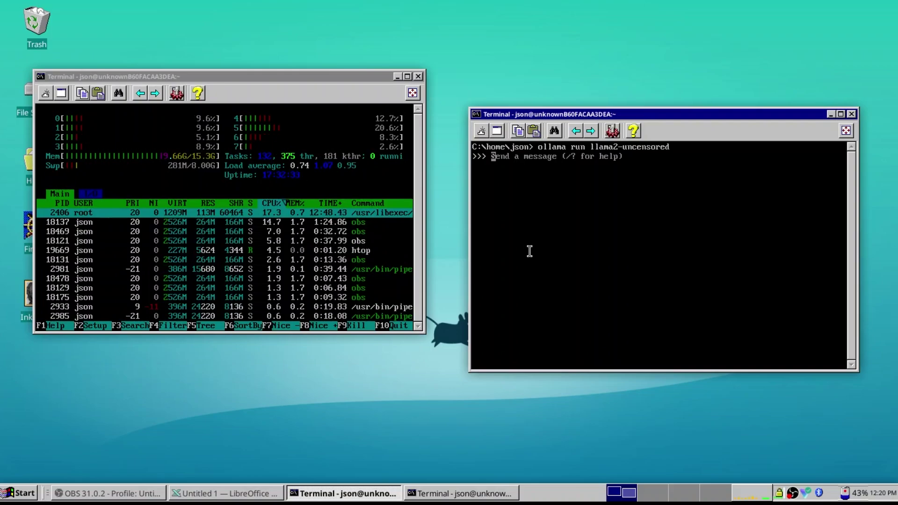
# Ask llama2 'write a bash script that updates a fedora linux system' and submit it
pyautogui.write('write a ')
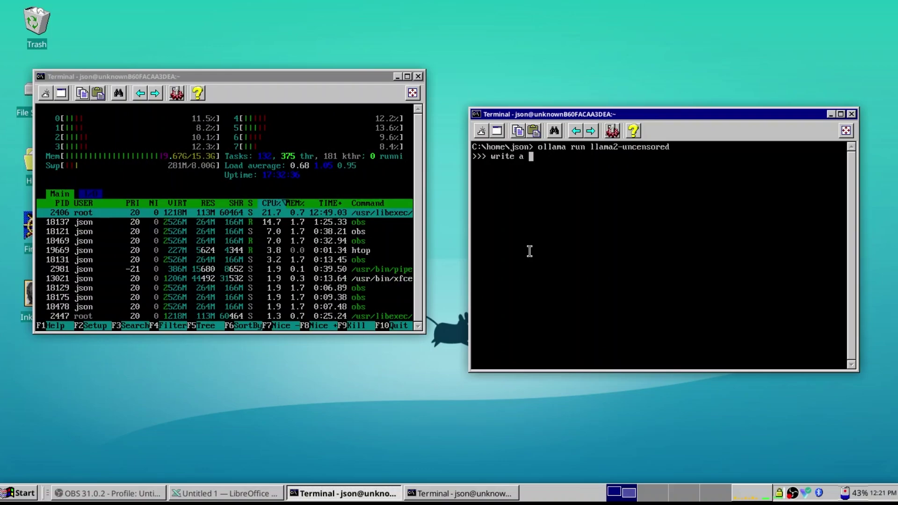
pyautogui.write('bash script ')
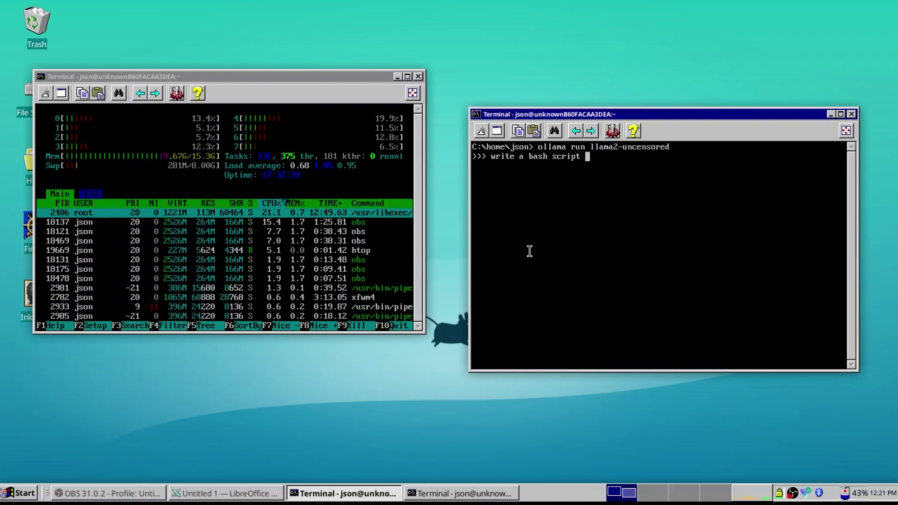
pyautogui.write('that updates')
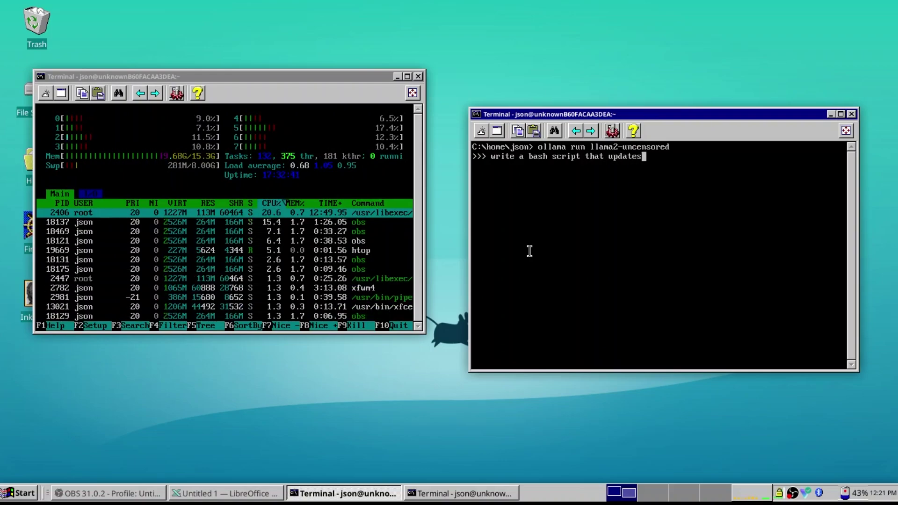
pyautogui.write(' a fedora linux')
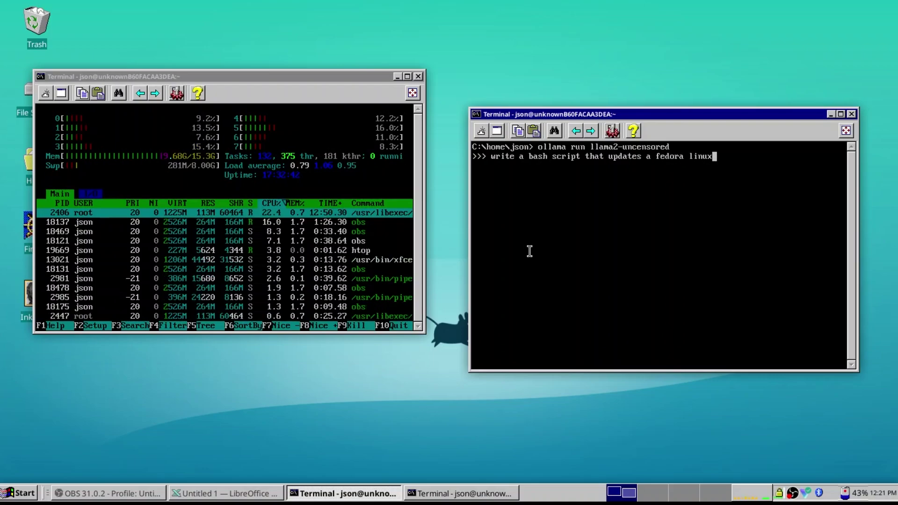
pyautogui.write(' system')
pyautogui.press('Return')
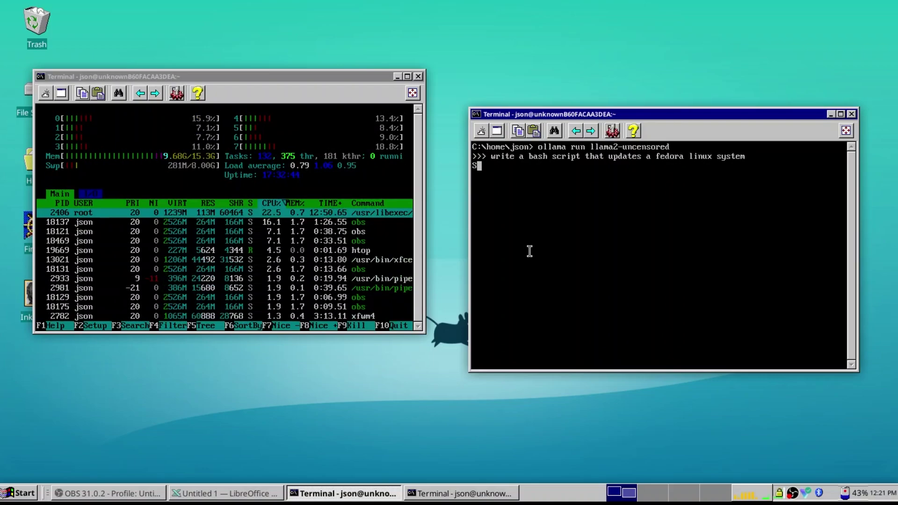